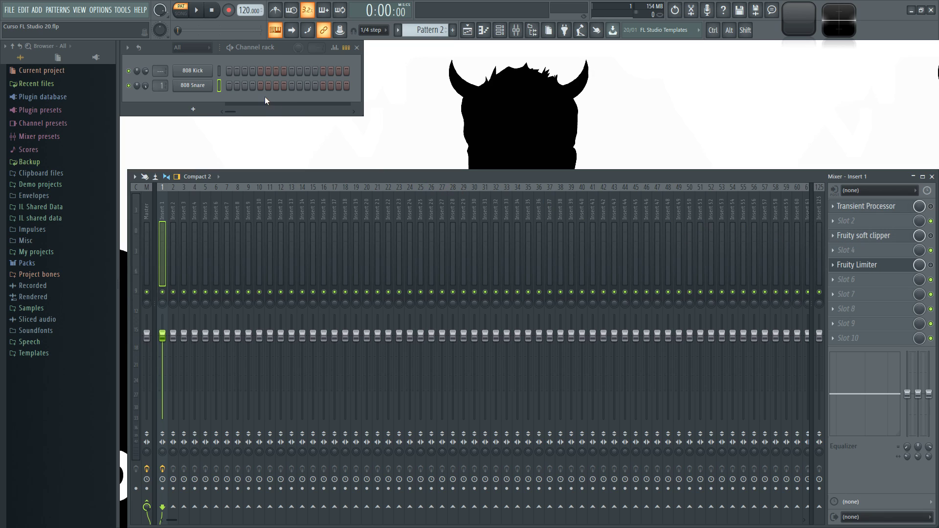
# - Enlarge the Wave Candy oscilloscope display and open the Oscilloscope effect's settings on the Master track
pyautogui.doubleClick(831, 21)
pyautogui.moveTo(317, 87); pyautogui.dragTo(361, 110)
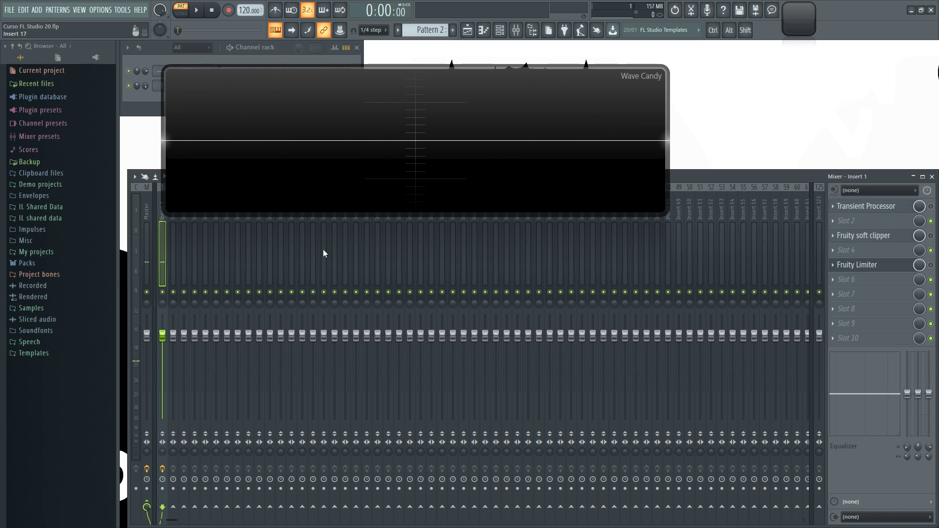
pyautogui.click(148, 207)
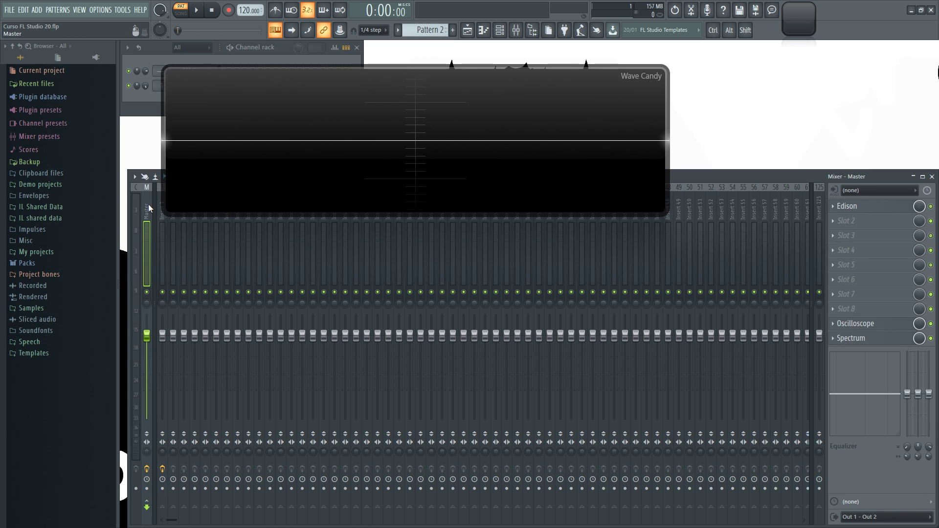
pyautogui.click(870, 324)
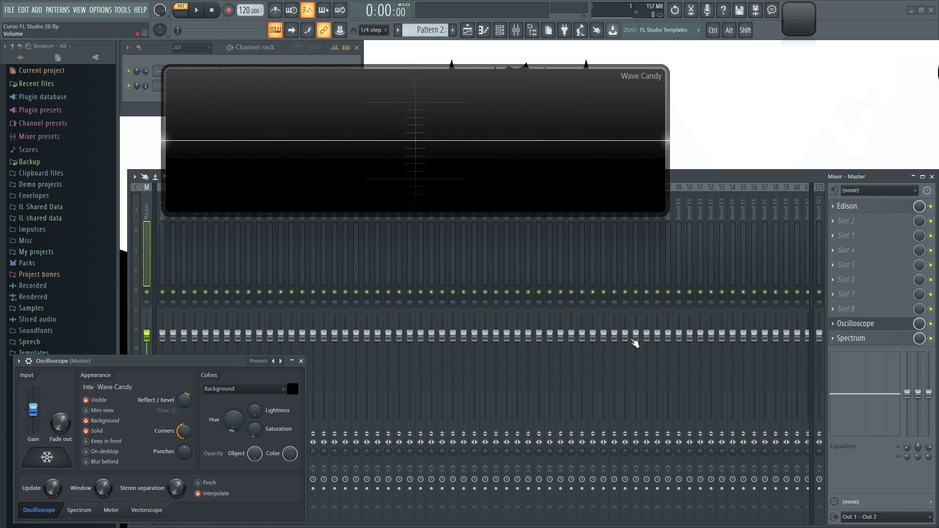
pyautogui.moveTo(147, 360); pyautogui.dragTo(147, 356)
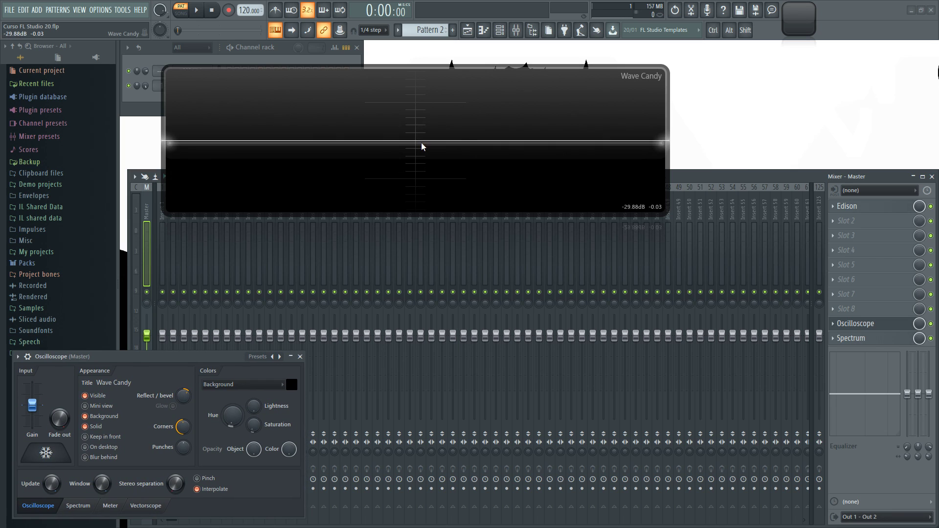
# - Play the snare and freeze its waveform for inspection, then unfreeze the oscilloscope and return it to mini view
pyautogui.moveTo(421, 142); pyautogui.dragTo(433, 142)
pyautogui.press('z')
pyautogui.click(46, 454)
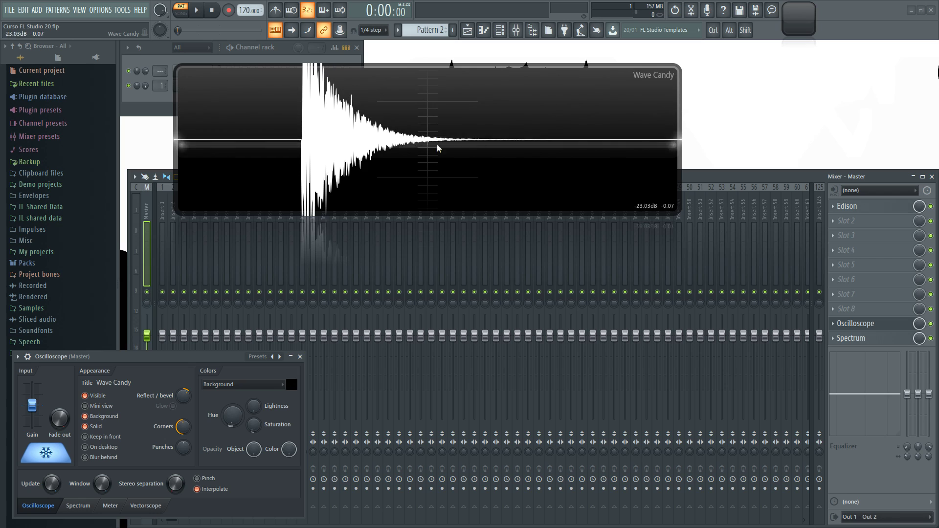
pyautogui.click(54, 455)
pyautogui.click(435, 141)
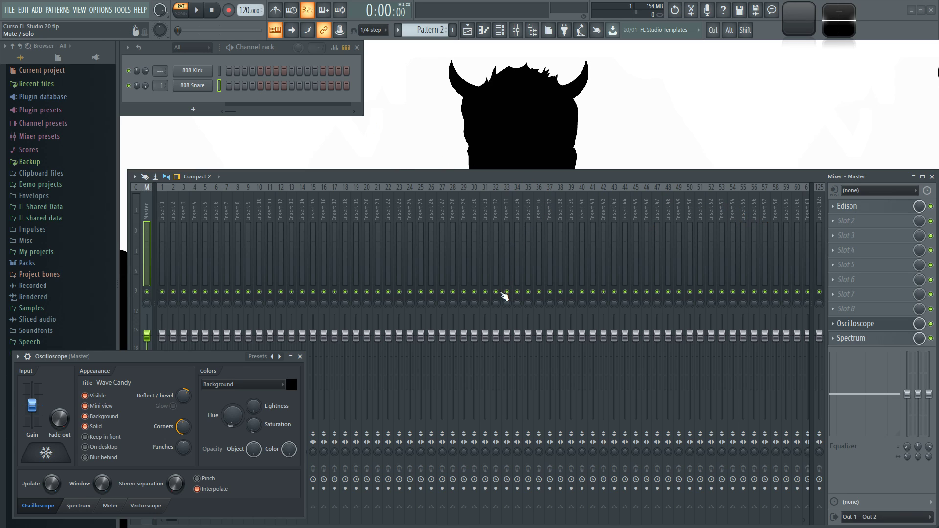
# - Open the Fruity soft clipper on Insert 1 and place its window over the mixer's upper edge
pyautogui.click(164, 204)
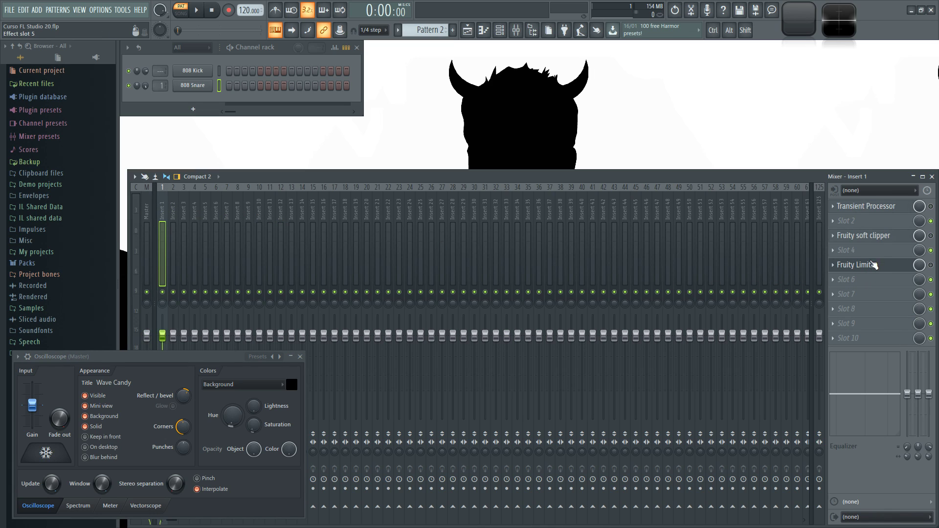
pyautogui.click(876, 238)
pyautogui.moveTo(766, 90); pyautogui.dragTo(467, 147)
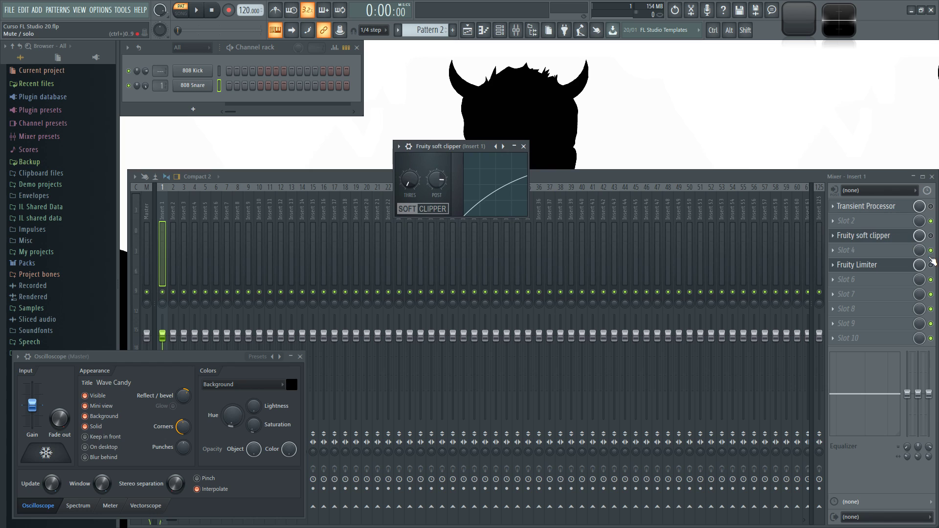
# - Move Fruity Limiter to effect slot 6 on Insert 1 and arrange its editor beside the soft clipper window
pyautogui.moveTo(875, 270); pyautogui.dragTo(874, 279)
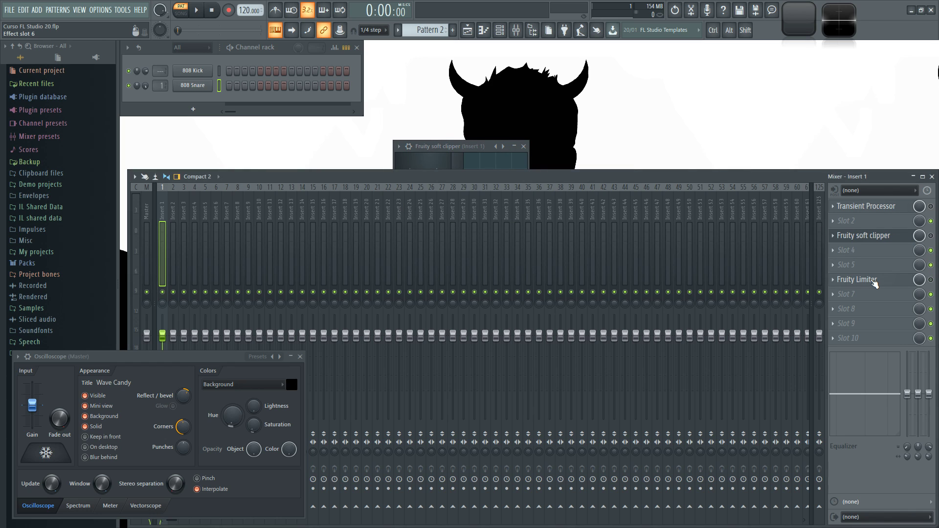
pyautogui.click(875, 280)
pyautogui.moveTo(522, 241); pyautogui.dragTo(384, 194)
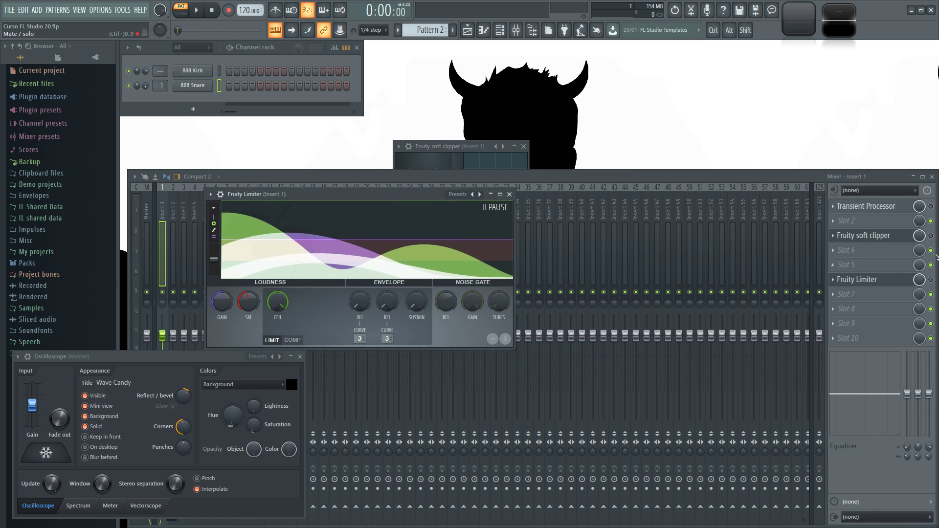
pyautogui.click(507, 192)
pyautogui.moveTo(463, 146); pyautogui.dragTo(658, 122)
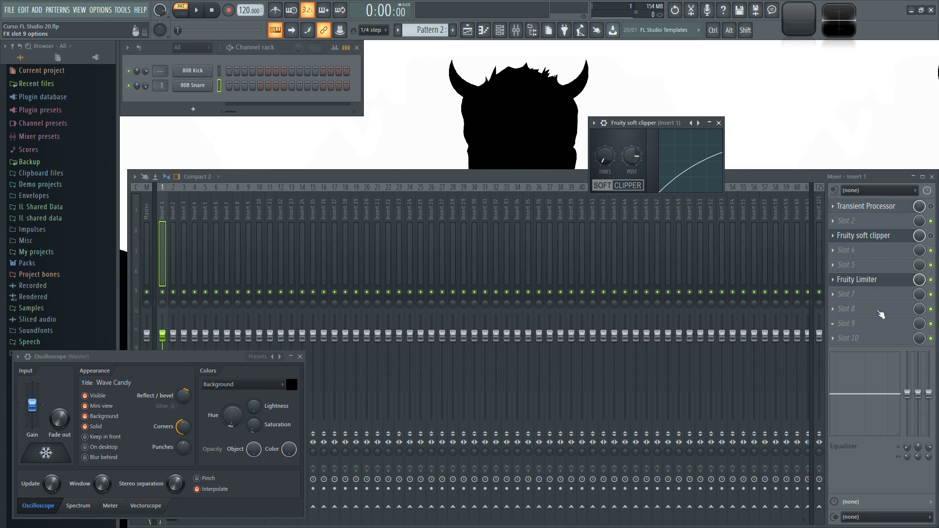
pyautogui.click(866, 279)
pyautogui.moveTo(379, 191); pyautogui.dragTo(369, 128)
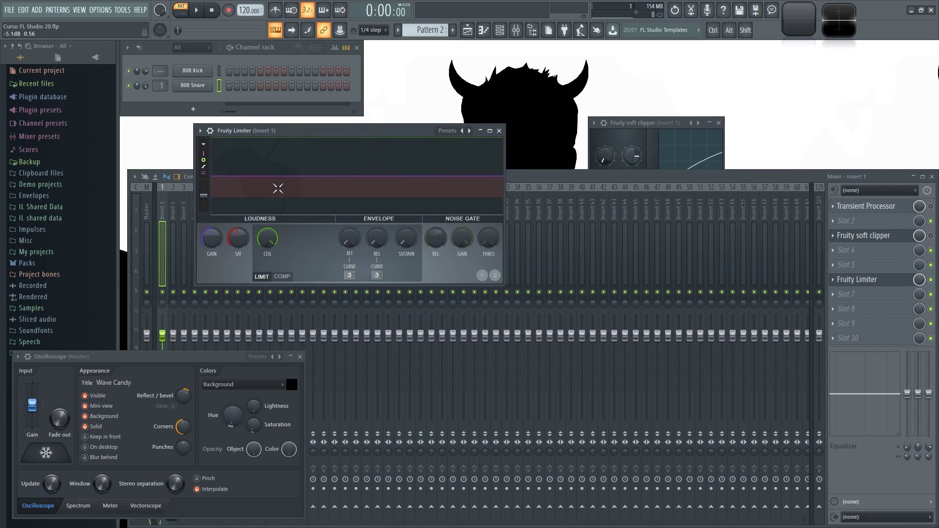
# - View Fruity Limiter's compressor controls and return to its limiter controls
pyautogui.click(282, 277)
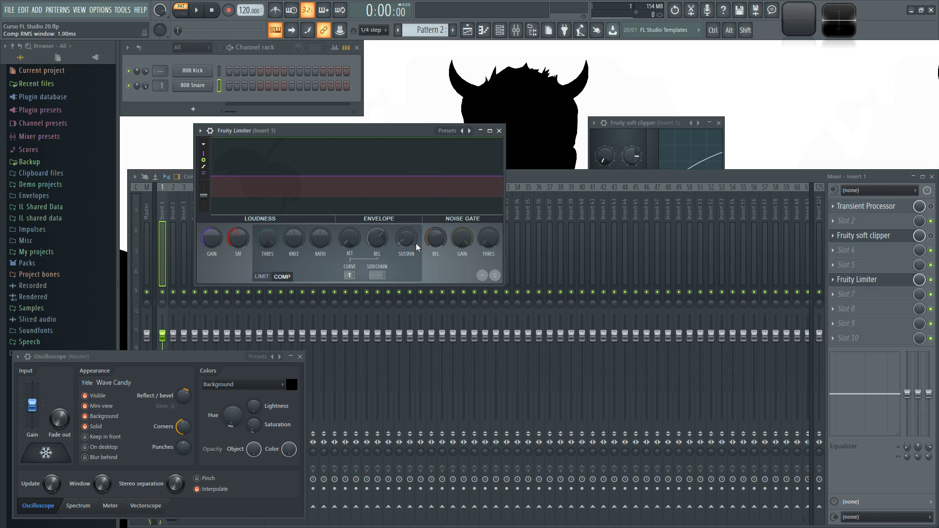
pyautogui.click(262, 277)
pyautogui.moveTo(347, 123); pyautogui.dragTo(352, 132)
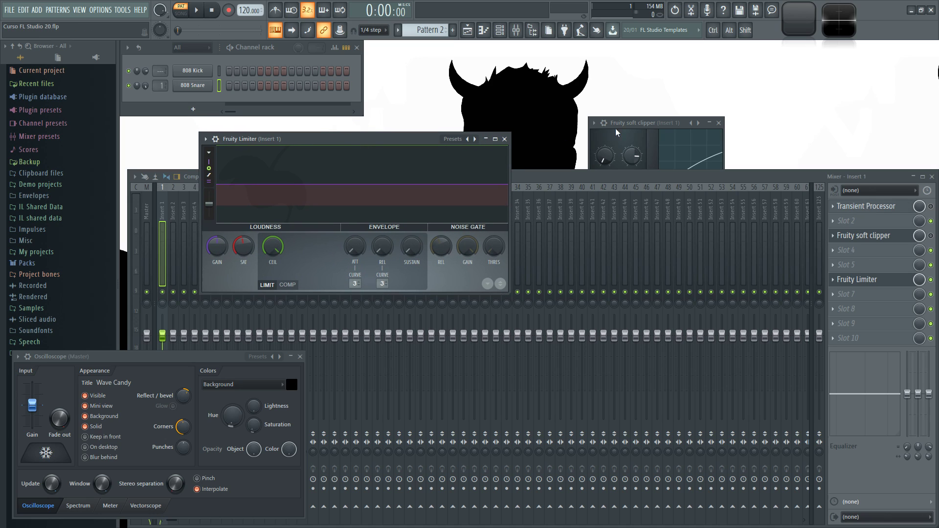
# - Replace the plugin in Insert 1's slot 3 with a fresh Fruity Soft Clipper and close the Fruity Limiter editor
pyautogui.moveTo(641, 122); pyautogui.dragTo(608, 125)
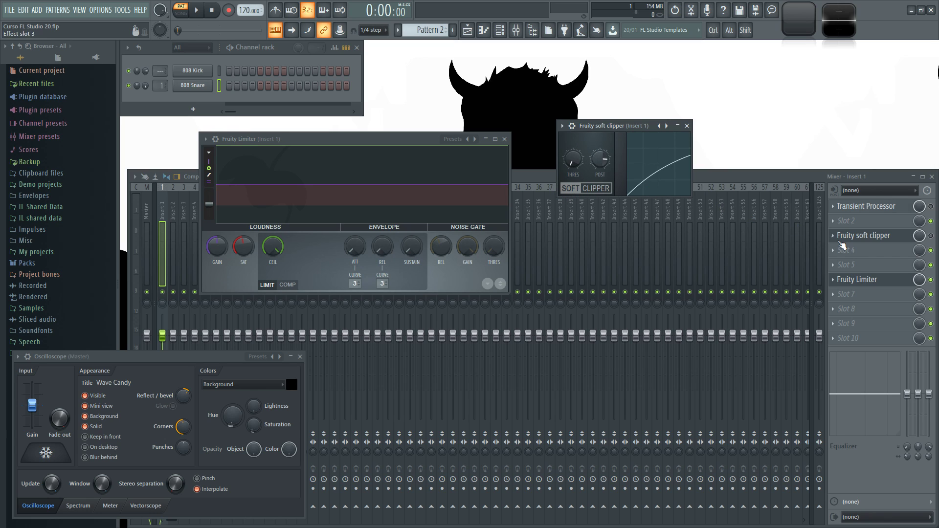
pyautogui.click(832, 235)
pyautogui.moveTo(839, 249)
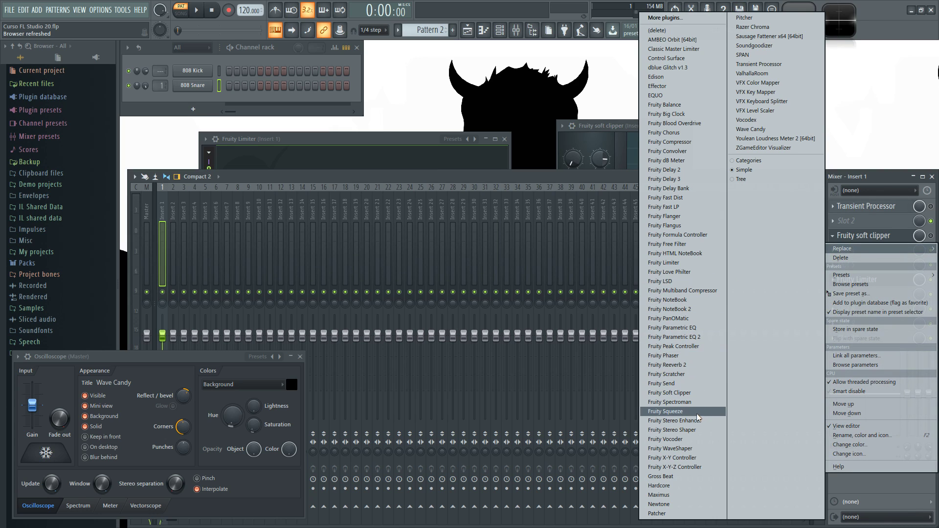
pyautogui.click(684, 395)
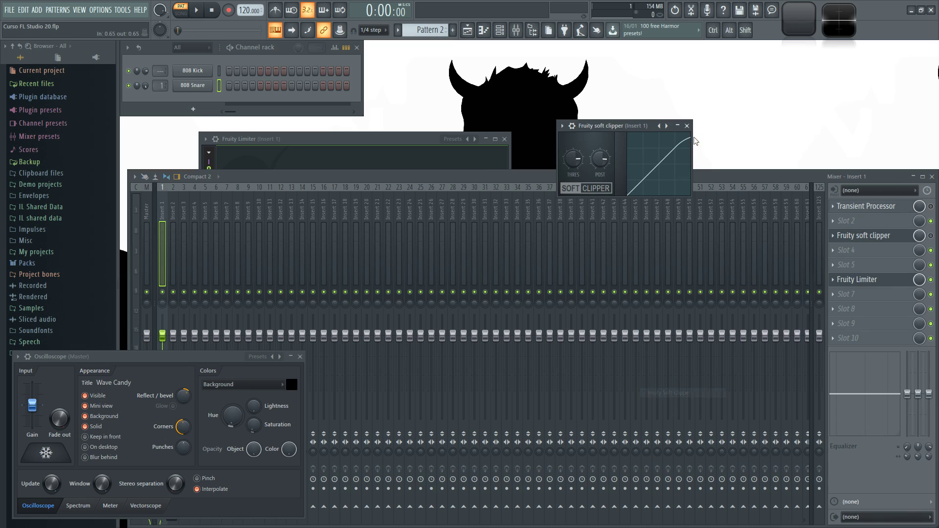
pyautogui.moveTo(624, 127); pyautogui.dragTo(620, 87)
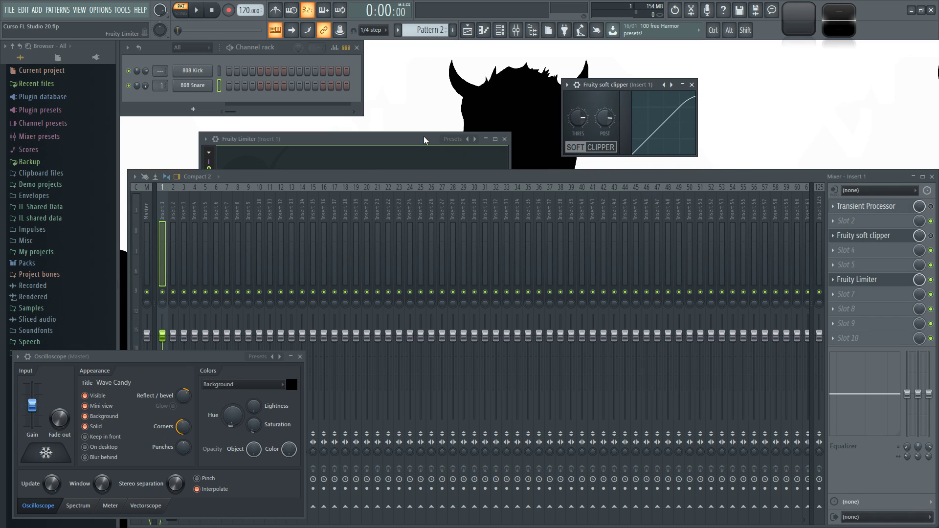
pyautogui.moveTo(628, 84); pyautogui.dragTo(803, 90)
pyautogui.click(505, 139)
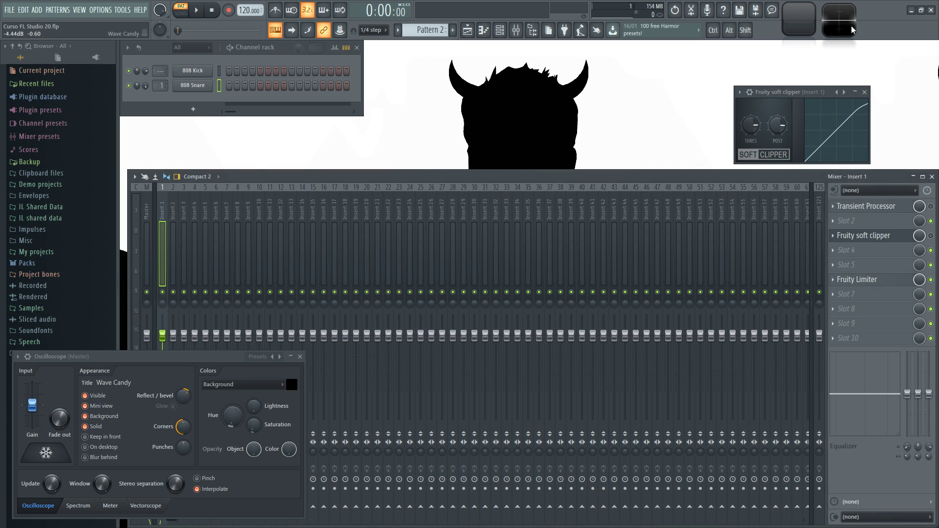
# - Enlarge the Wave Candy display again and freeze the snare's waveform for inspection, then resume the oscilloscope
pyautogui.doubleClick(843, 22)
pyautogui.moveTo(784, 90); pyautogui.dragTo(752, 85)
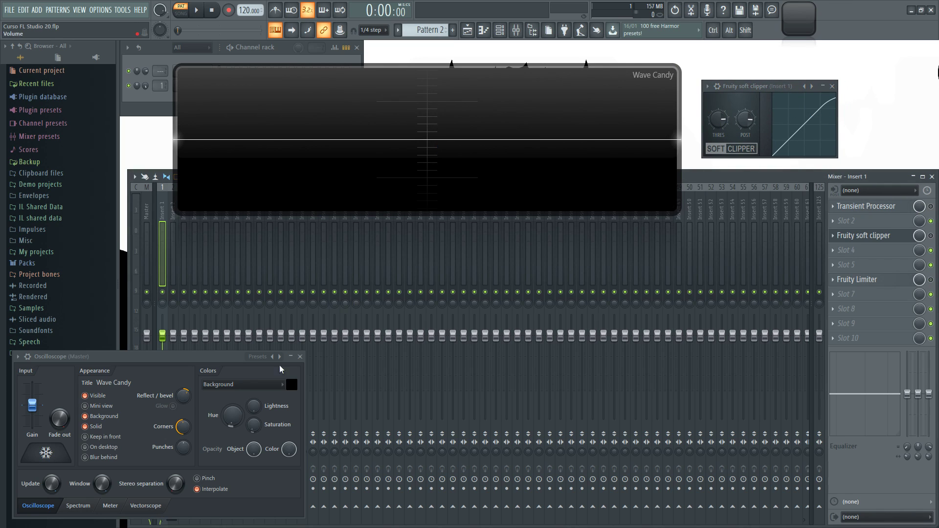
pyautogui.moveTo(116, 358); pyautogui.dragTo(119, 358)
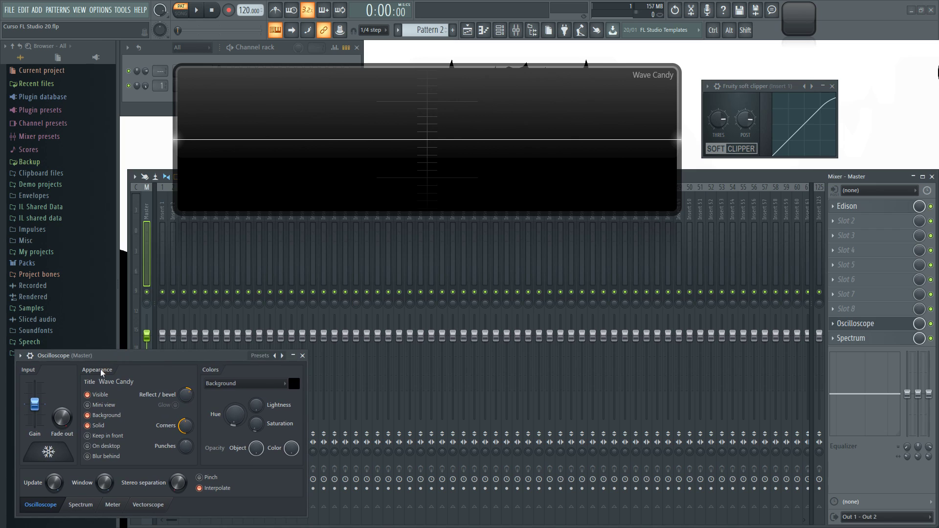
pyautogui.click(48, 453)
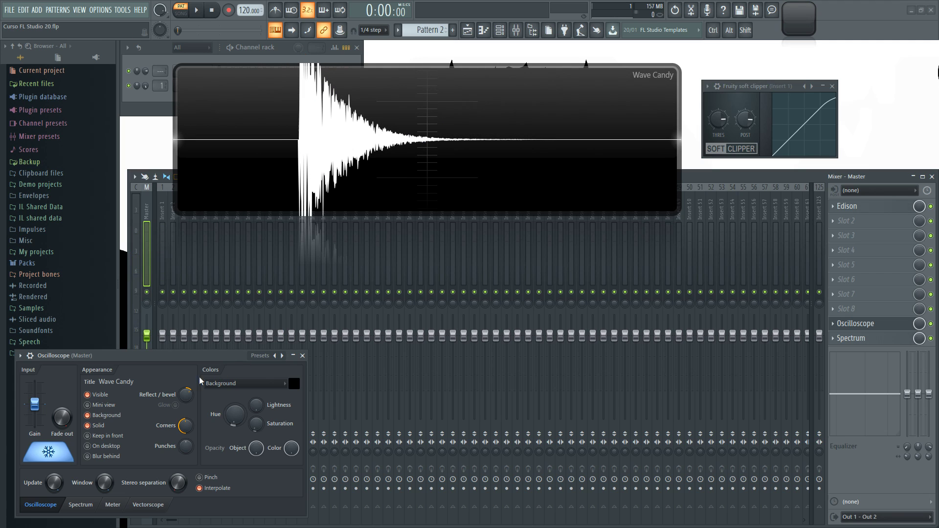
pyautogui.click(49, 454)
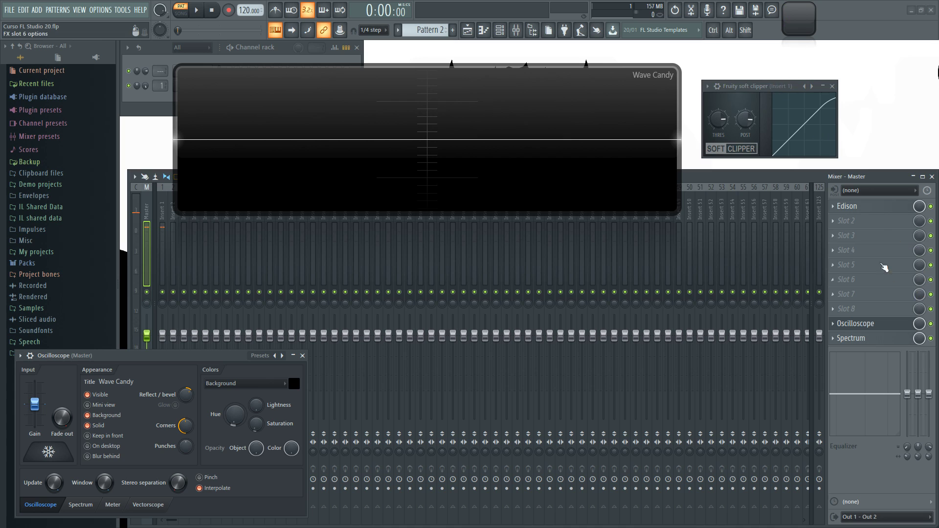
# - Freeze a new snare waveform after visiting Insert 1 and make the oscilloscope display taller to examine the peaks
pyautogui.click(163, 210)
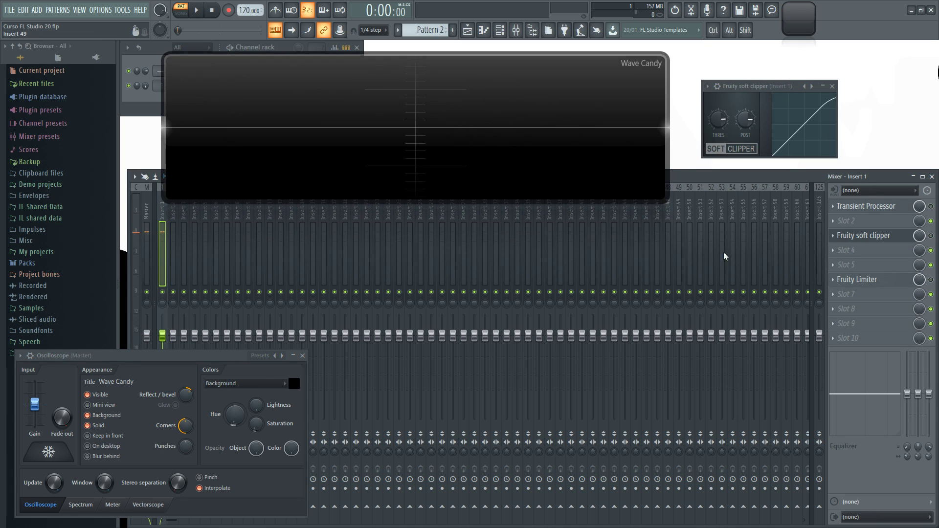
pyautogui.click(162, 358)
pyautogui.click(64, 451)
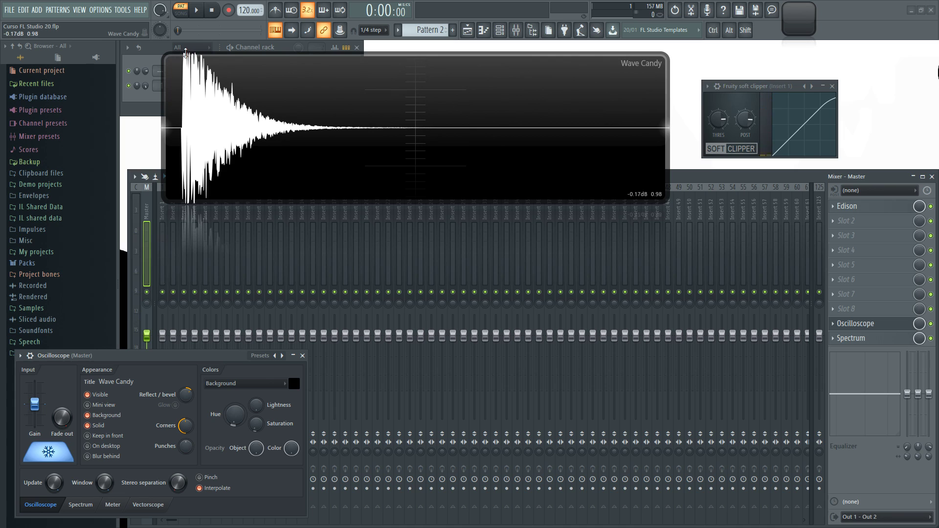
pyautogui.moveTo(310, 204); pyautogui.dragTo(267, 187)
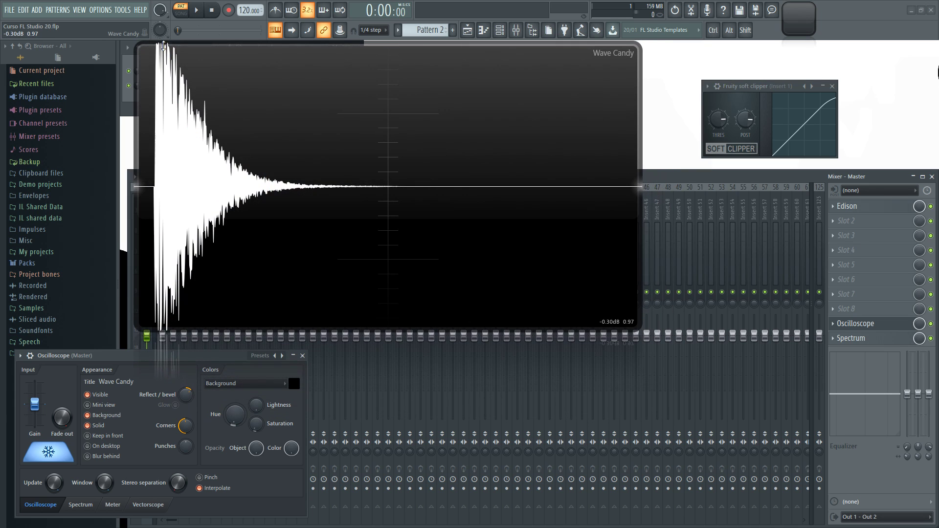
# - Replay the snare and capture its waveform on the tall oscilloscope, then resume the display and reduce its height
pyautogui.click(54, 451)
pyautogui.press('q')
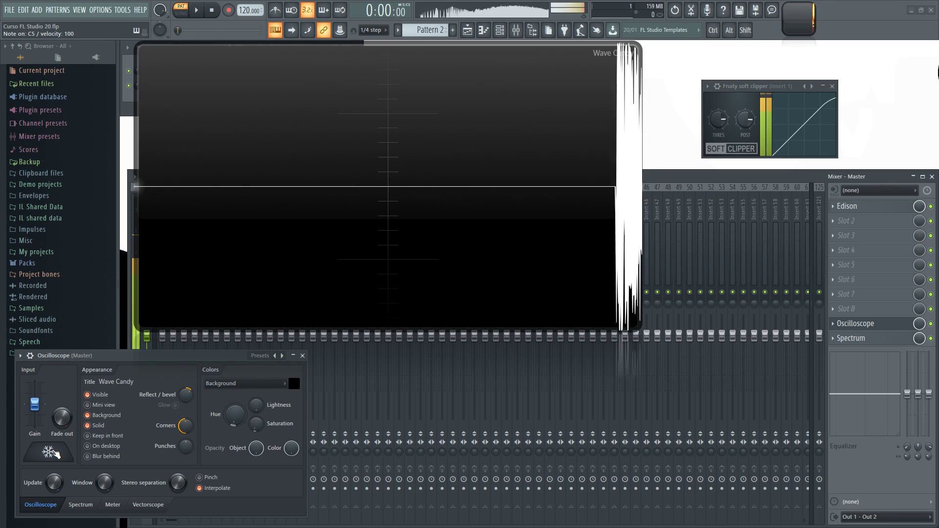
pyautogui.click(54, 451)
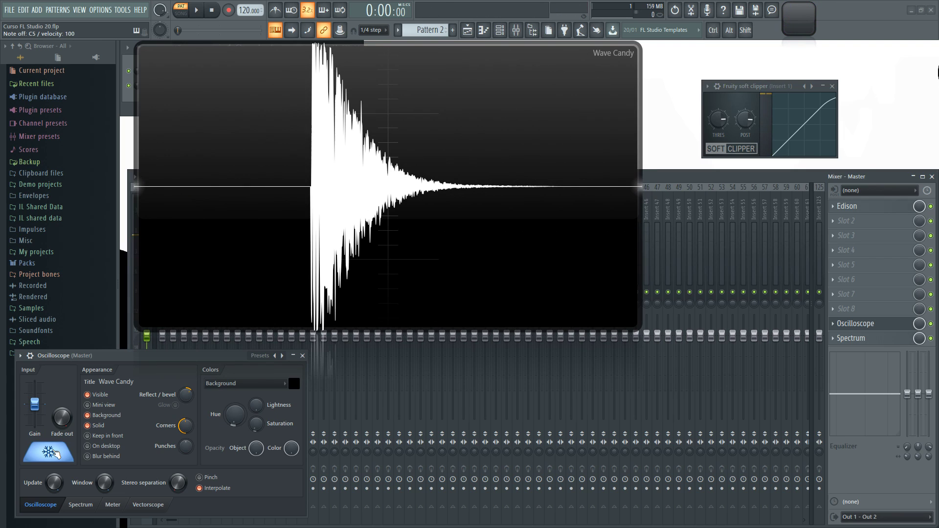
pyautogui.click(54, 452)
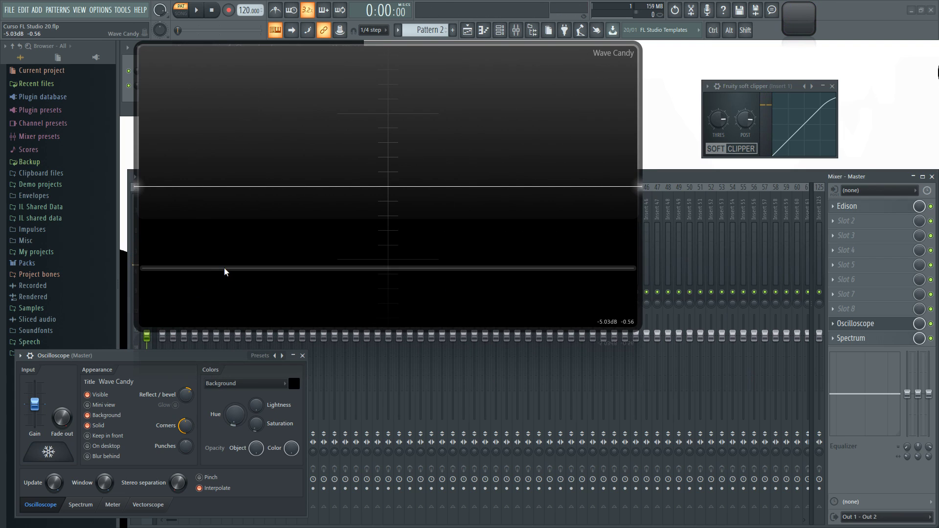
pyautogui.moveTo(402, 328); pyautogui.dragTo(399, 276)
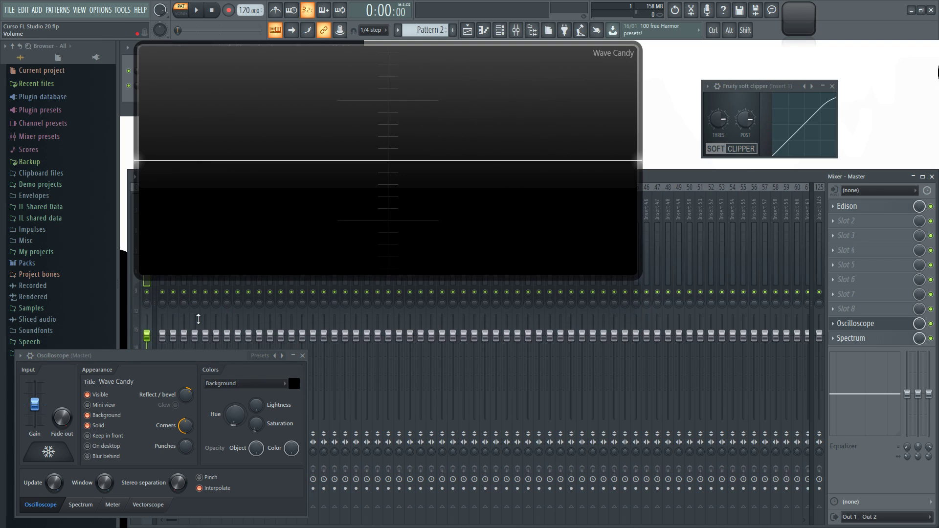
pyautogui.moveTo(283, 273); pyautogui.dragTo(274, 245)
# - Compare two further frozen snare waveforms on the Master oscilloscope, returning to Insert 1's effects before each capture
pyautogui.click(165, 268)
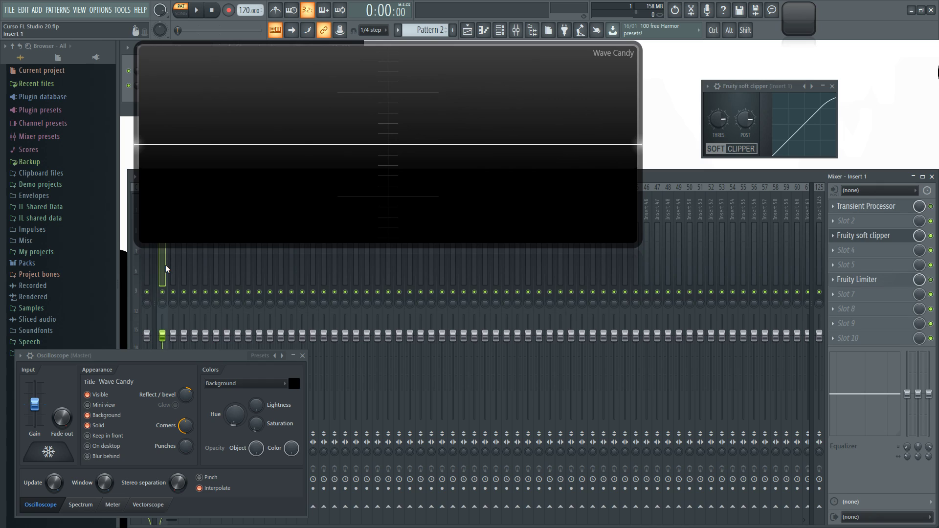
pyautogui.click(128, 354)
pyautogui.click(49, 452)
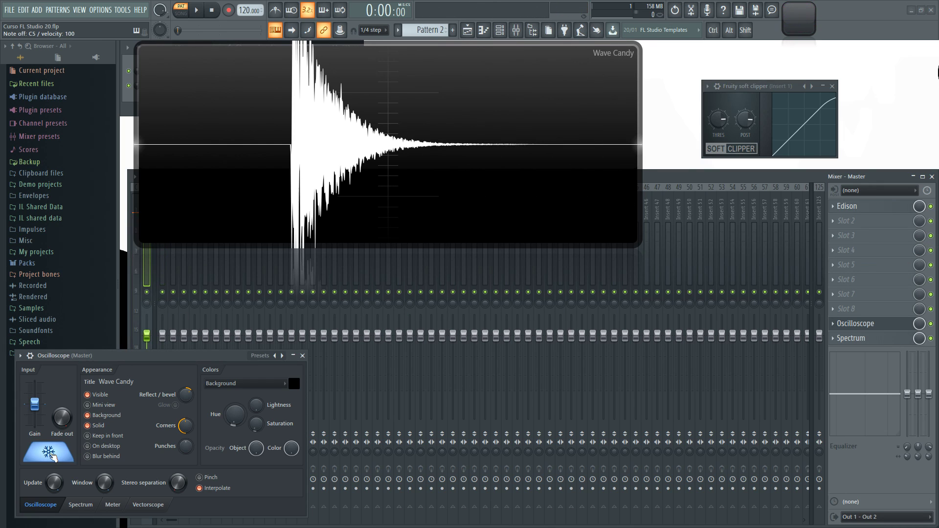
pyautogui.click(49, 453)
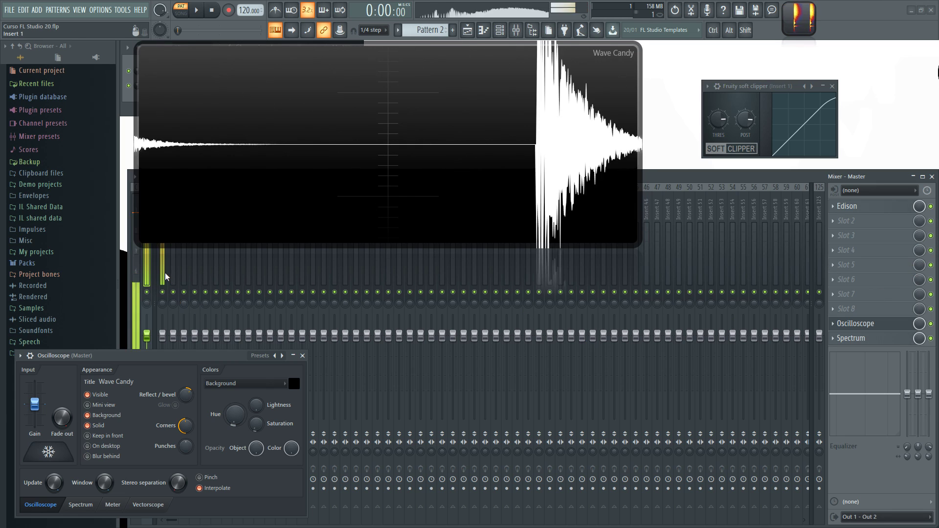
pyautogui.click(164, 261)
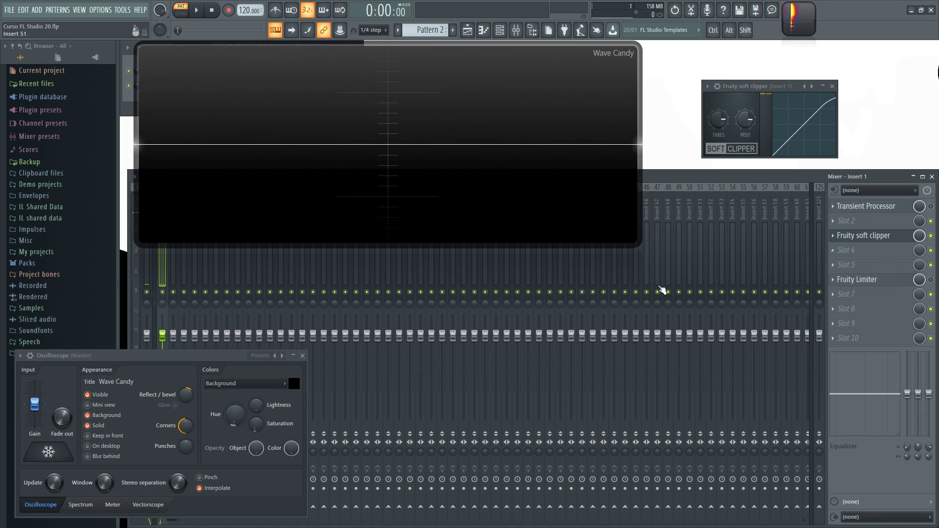
pyautogui.click(65, 447)
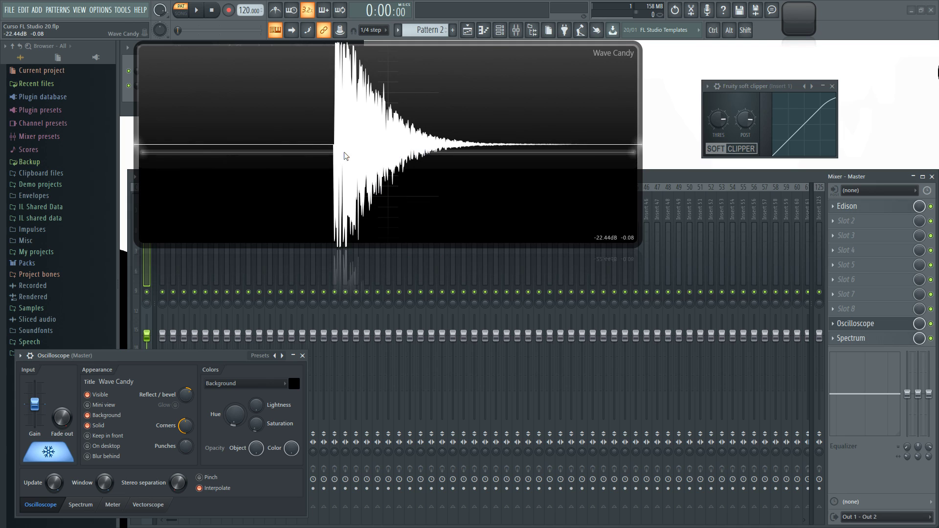
# - Move the oscilloscope display and soft clipper apart, restore the clipper's default post gain and set its threshold to -51.8 dB
pyautogui.moveTo(346, 153); pyautogui.dragTo(368, 156)
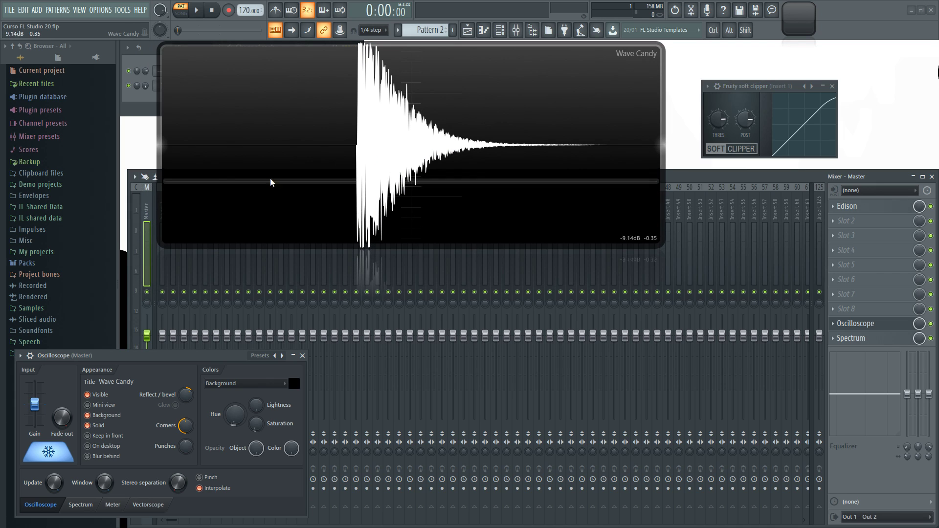
pyautogui.moveTo(298, 163); pyautogui.dragTo(273, 164)
pyautogui.moveTo(741, 86); pyautogui.dragTo(716, 79)
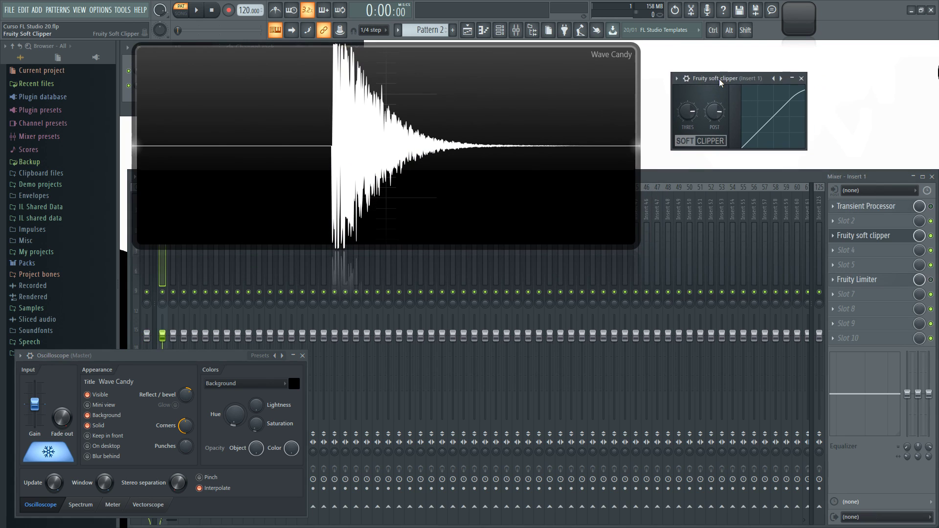
pyautogui.moveTo(698, 110); pyautogui.dragTo(720, 161)
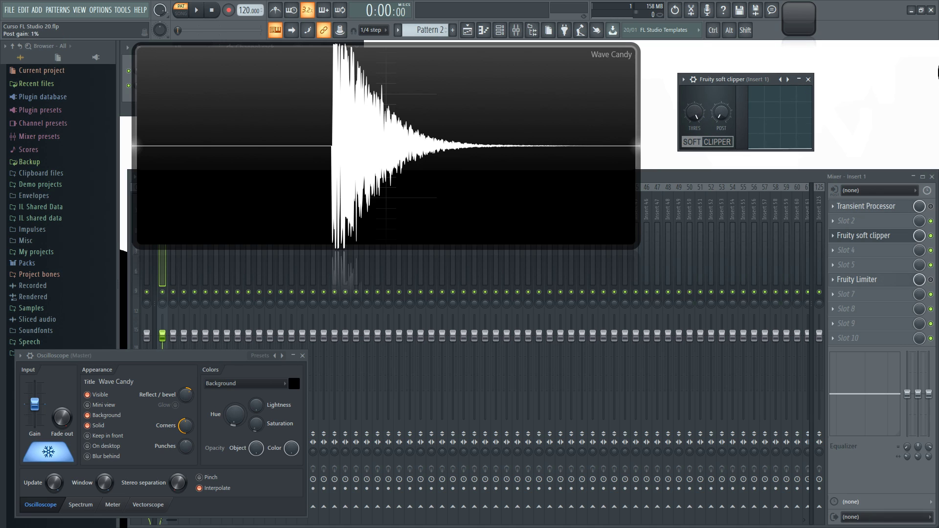
pyautogui.keyDown('alt'); pyautogui.click(717, 114); pyautogui.keyUp('alt')
pyautogui.moveTo(695, 113); pyautogui.dragTo(694, 164)
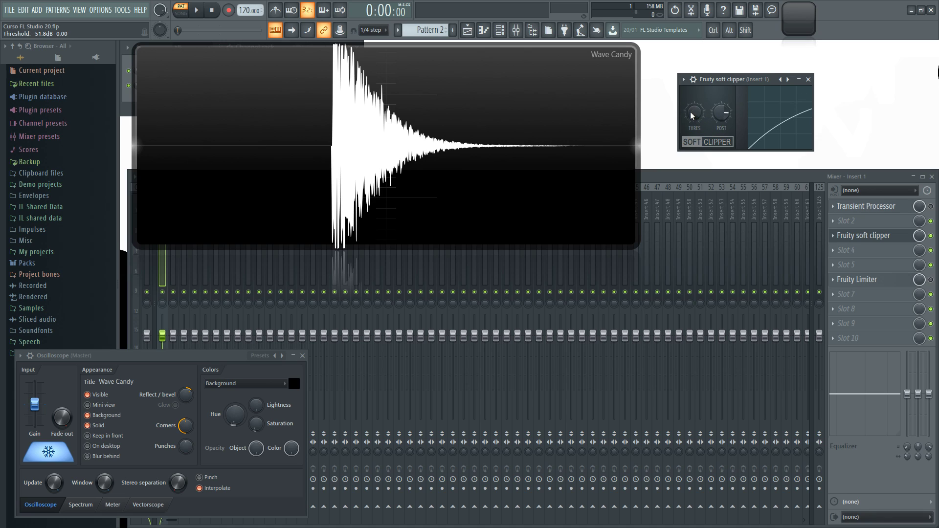
# - Freeze the heavily clipped snare's waveform on the oscilloscope to examine its peaks, then resume the display
pyautogui.click(54, 448)
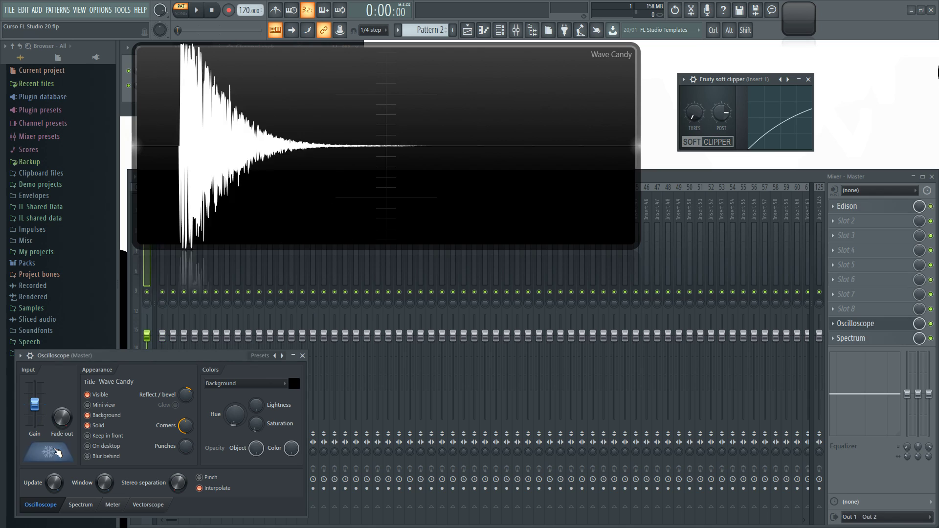
pyautogui.click(55, 460)
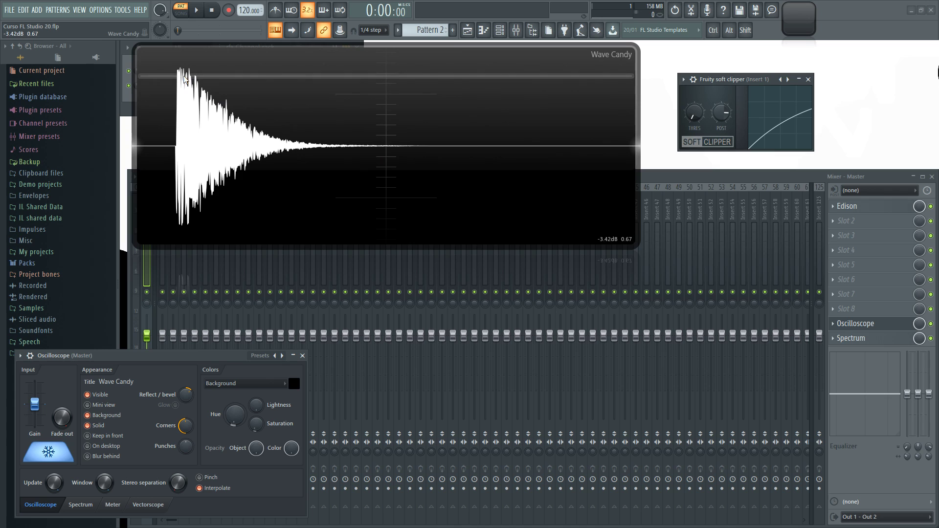
pyautogui.click(49, 453)
pyautogui.click(49, 453)
pyautogui.click(49, 453)
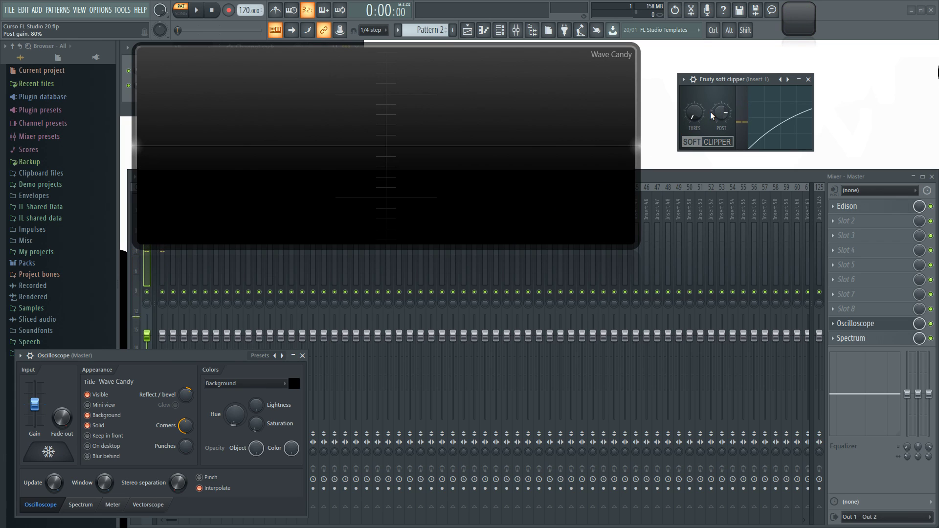
# - Audition the snare repeatedly with the Wave Candy display moved clear of the Master level meter, then continue with Insert 1 selected
pyautogui.press('z')
pyautogui.moveTo(207, 185); pyautogui.dragTo(226, 182)
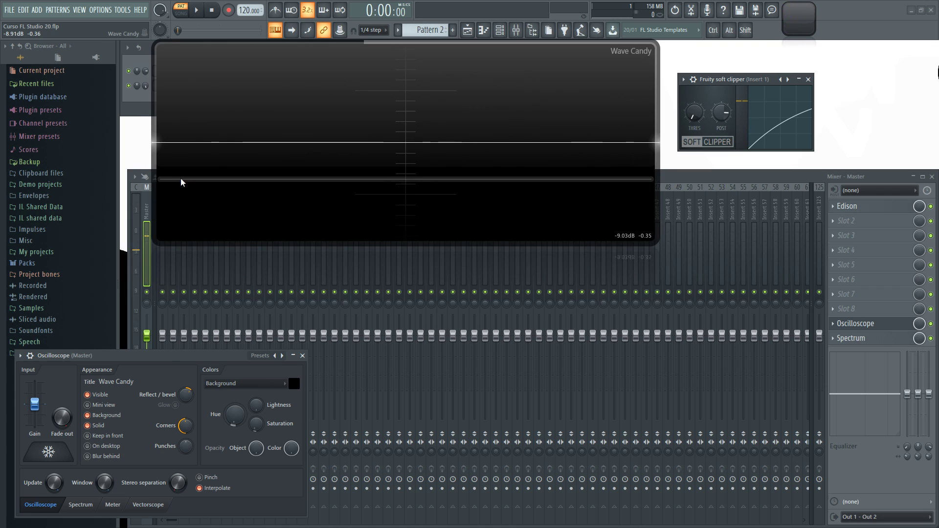
pyautogui.moveTo(158, 173); pyautogui.dragTo(179, 174)
pyautogui.press('z')
pyautogui.moveTo(231, 167); pyautogui.dragTo(224, 166)
pyautogui.press('z')
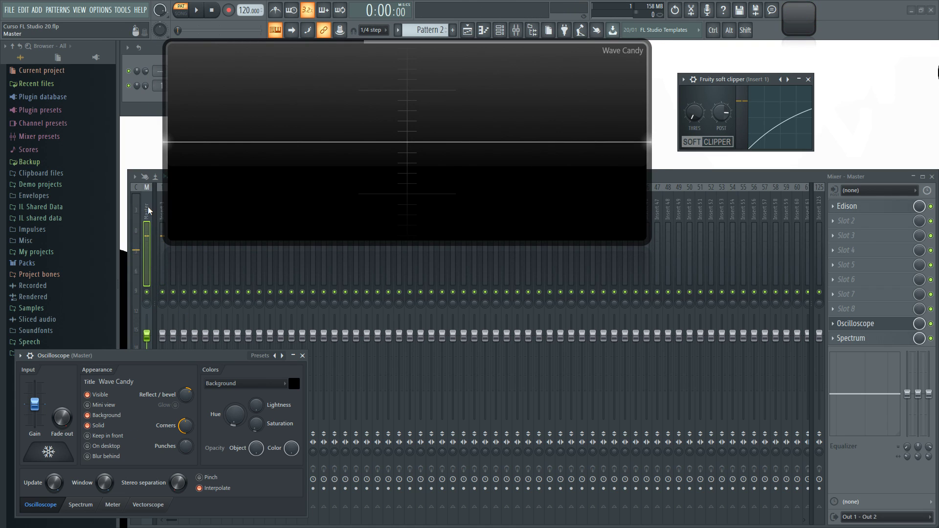
pyautogui.press('z')
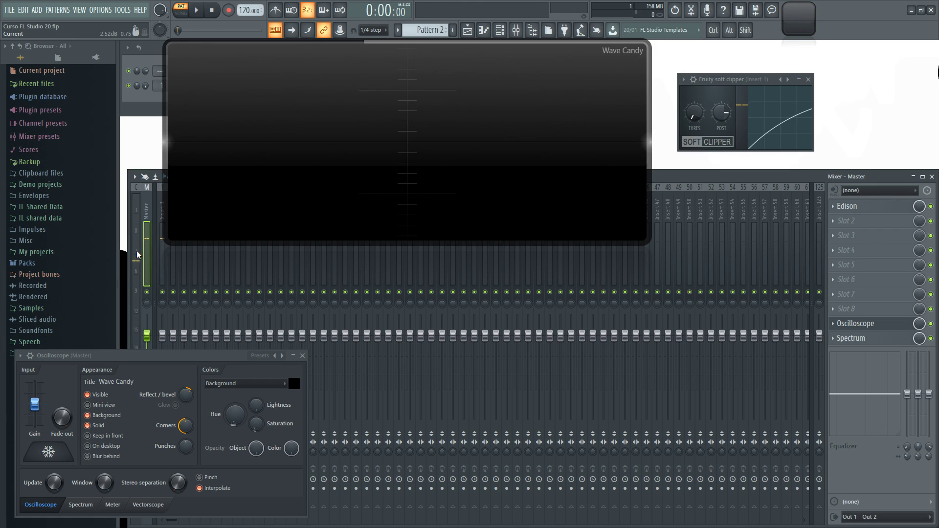
pyautogui.press('z')
pyautogui.press('z')
pyautogui.click(158, 207)
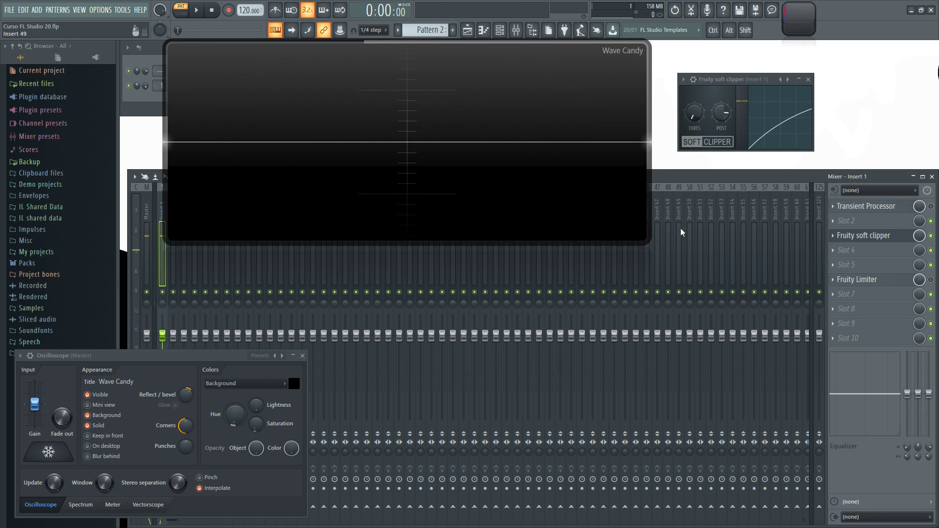
pyautogui.press('z')
pyautogui.press('z')
pyautogui.press('z')
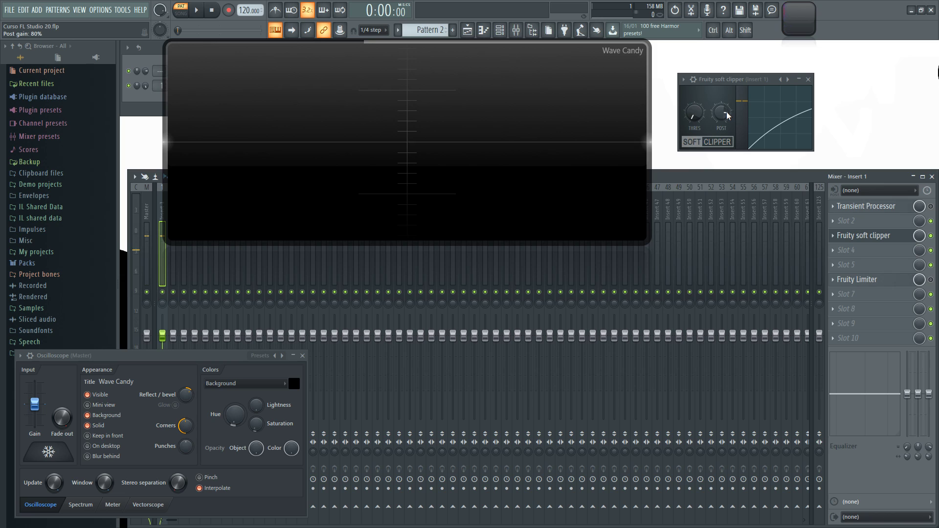
# - Raise the soft clipper's post gain to 90% and replay the snare several times
pyautogui.moveTo(723, 113); pyautogui.dragTo(723, 109)
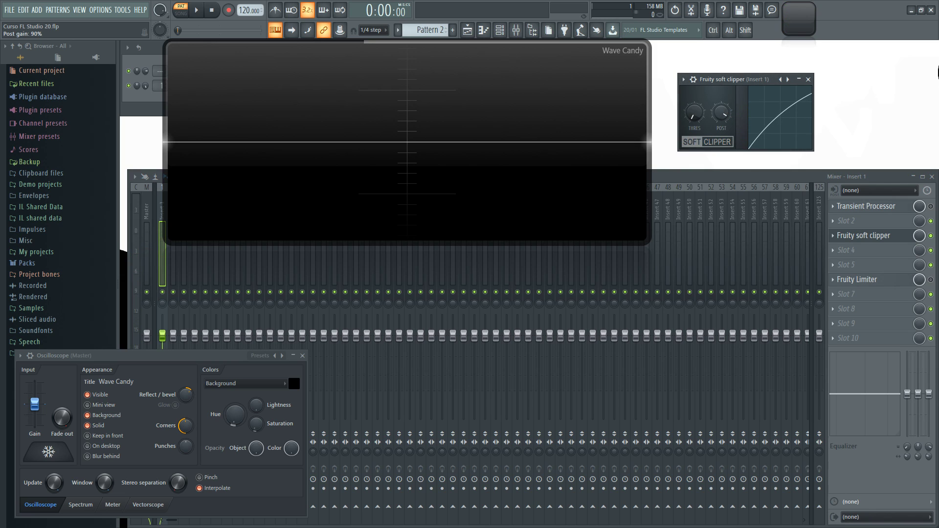
pyautogui.press('z')
pyautogui.press('z')
pyautogui.press('z')
pyautogui.press('z')
pyautogui.press('z')
pyautogui.press('z')
pyautogui.press('z')
# - Reset the soft clipper's threshold to its default and replay the snare
pyautogui.keyDown('alt'); pyautogui.click(693, 111); pyautogui.keyUp('alt')
pyautogui.press('z')
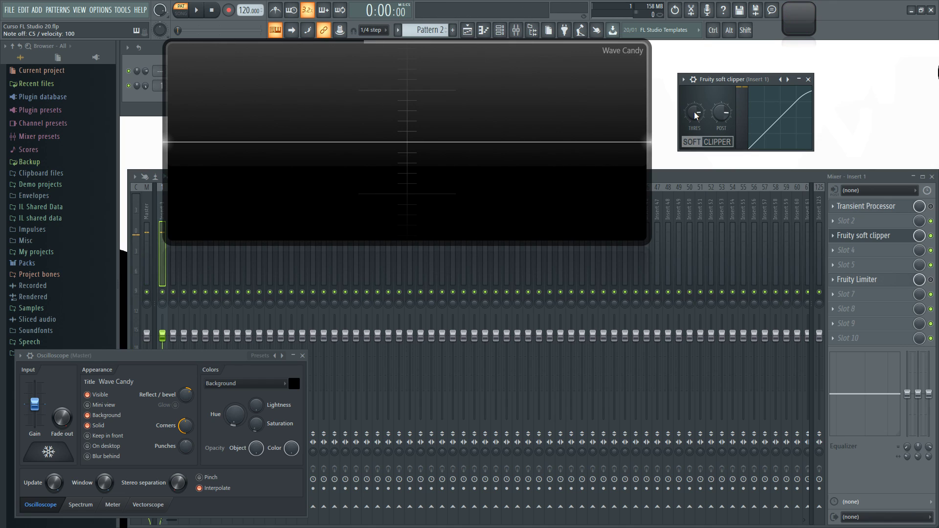
pyautogui.press('z')
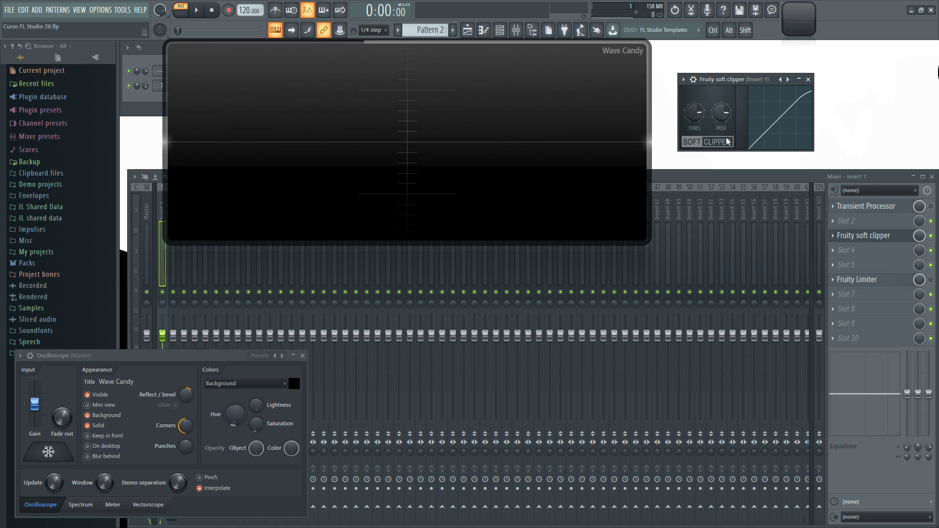
# - Shift the oscilloscope display and clipper window slightly, lower the clipper's threshold again and audition the snare
pyautogui.moveTo(331, 126); pyautogui.dragTo(345, 130)
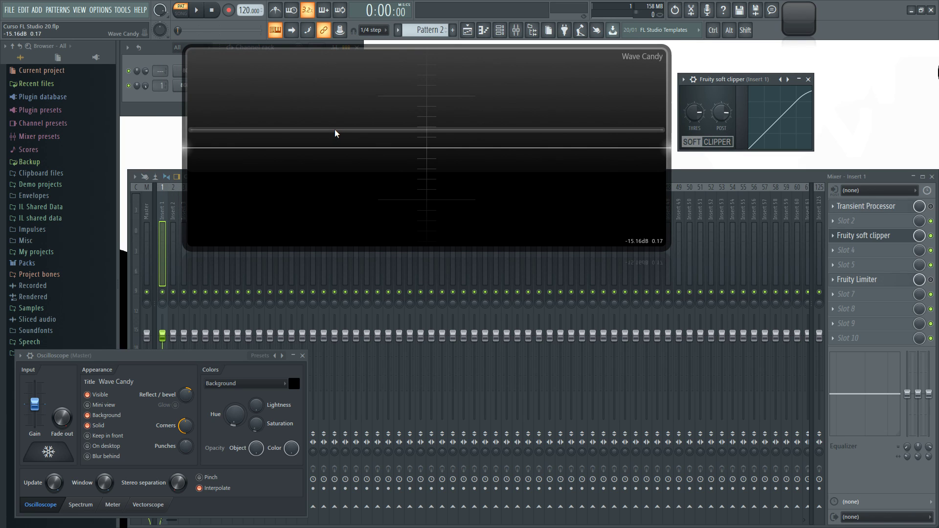
pyautogui.moveTo(736, 79); pyautogui.dragTo(738, 79)
pyautogui.moveTo(696, 113); pyautogui.dragTo(696, 142)
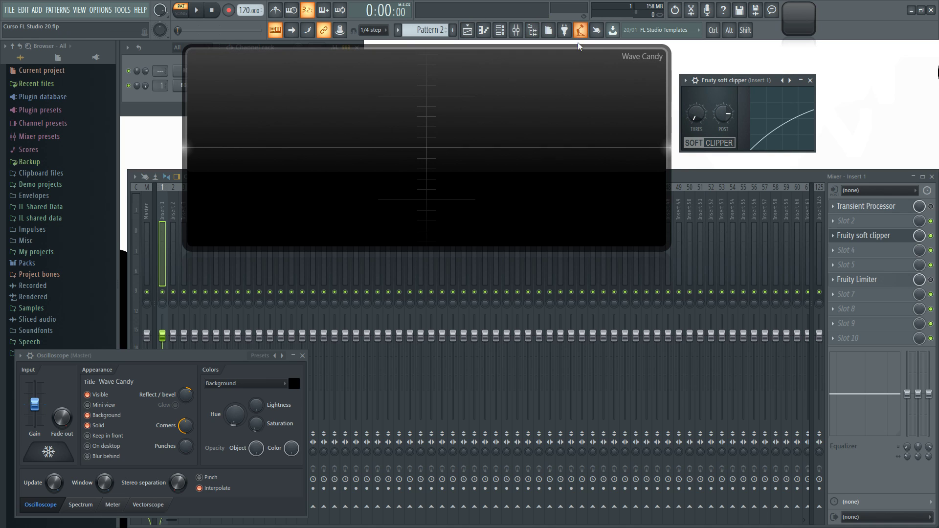
pyautogui.press('q')
pyautogui.press('q')
# - Raise the soft clipper's threshold back up and replay the snare repeatedly to compare the sound
pyautogui.moveTo(693, 114); pyautogui.dragTo(693, 73)
pyautogui.press('q')
pyautogui.press('q')
pyautogui.press('q')
pyautogui.press('q')
pyautogui.press('q')
pyautogui.moveTo(696, 113)
pyautogui.mouseDown()
pyautogui.moveTo(696, 142)
pyautogui.moveTo(697, 74)
pyautogui.mouseUp()
pyautogui.press('q')
pyautogui.scroll(-3, 696, 115)
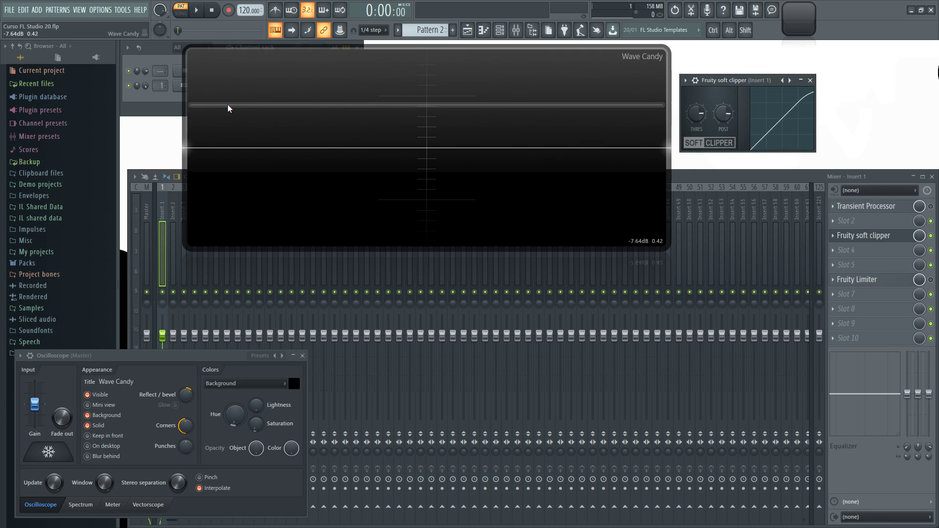
# - Insert an FL Keys channel above 808 Snare and rearrange the FL Keys, oscilloscope and soft clipper windows
pyautogui.moveTo(183, 111); pyautogui.dragTo(226, 112)
pyautogui.rightClick(208, 84)
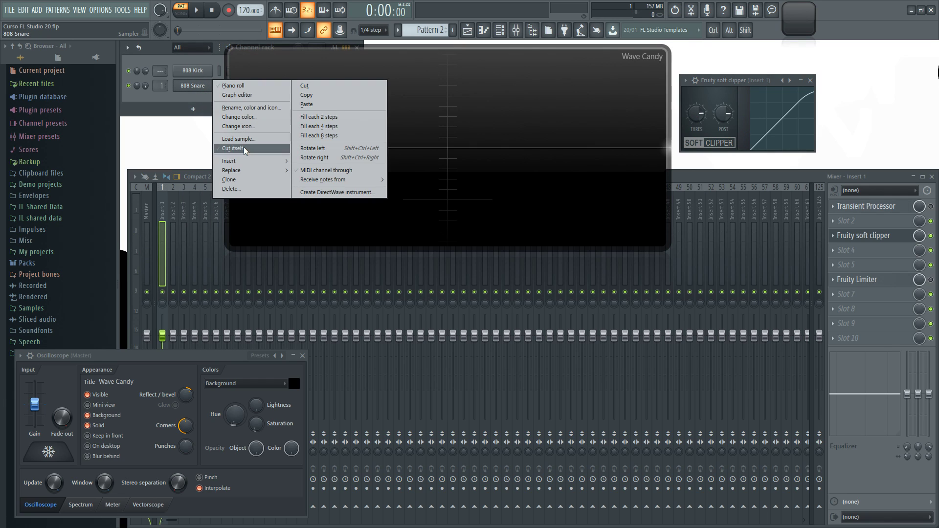
pyautogui.moveTo(235, 157)
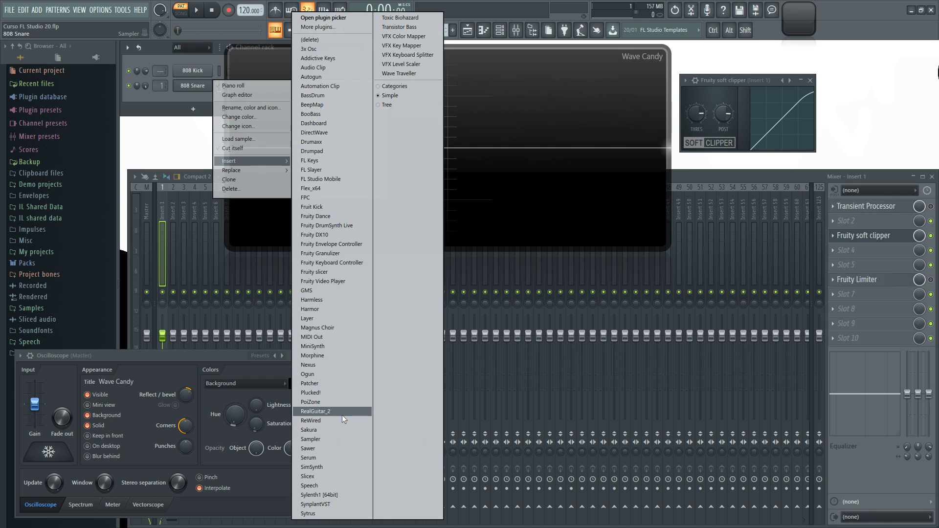
pyautogui.click(313, 162)
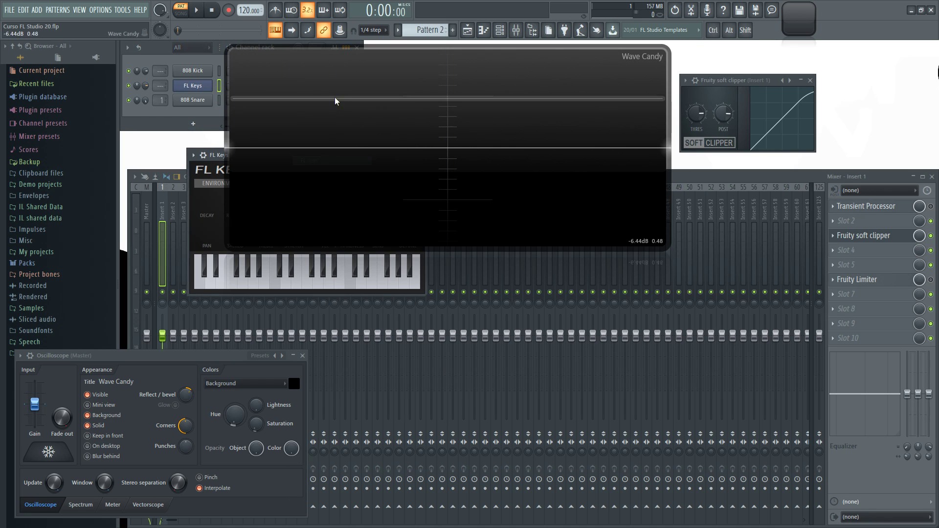
pyautogui.moveTo(246, 156); pyautogui.dragTo(355, 269)
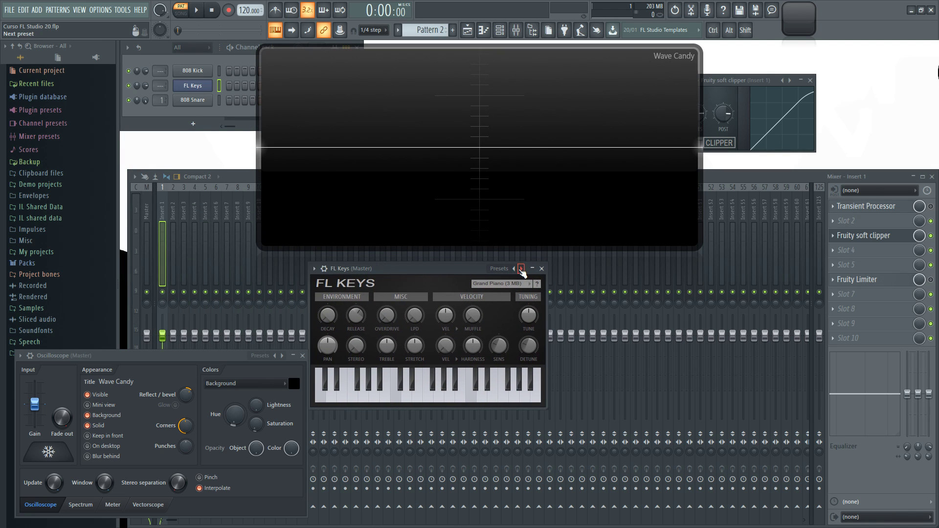
pyautogui.moveTo(572, 89); pyautogui.dragTo(500, 94)
pyautogui.moveTo(714, 78); pyautogui.dragTo(731, 69)
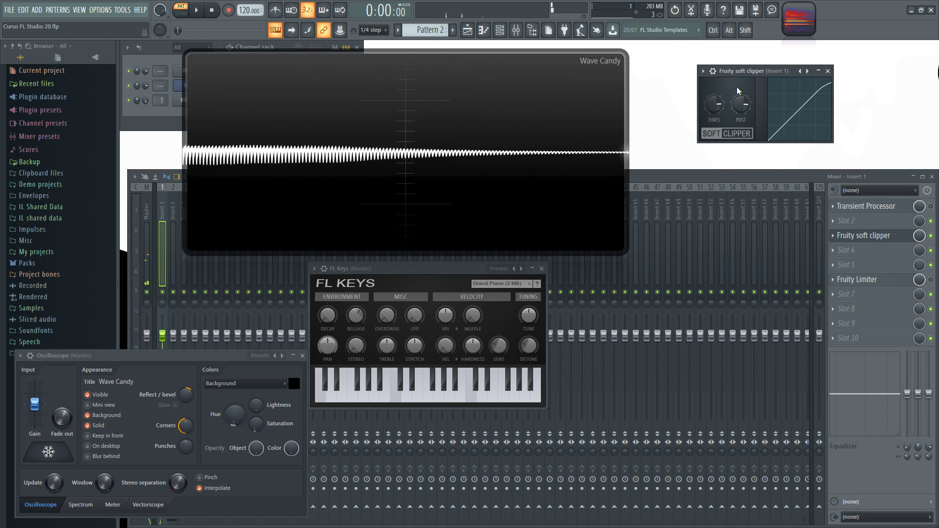
# - Set the soft clipper's threshold to -51.8 dB and play FL Keys notes with the oscilloscope in view
pyautogui.moveTo(715, 104)
pyautogui.mouseDown()
pyautogui.moveTo(715, 118)
pyautogui.moveTo(717, 101)
pyautogui.mouseUp()
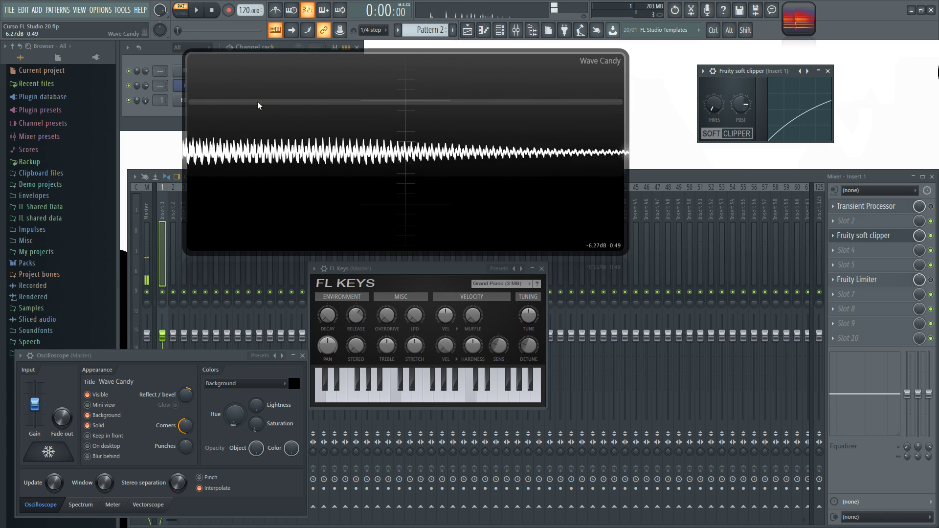
pyautogui.moveTo(197, 121); pyautogui.dragTo(210, 120)
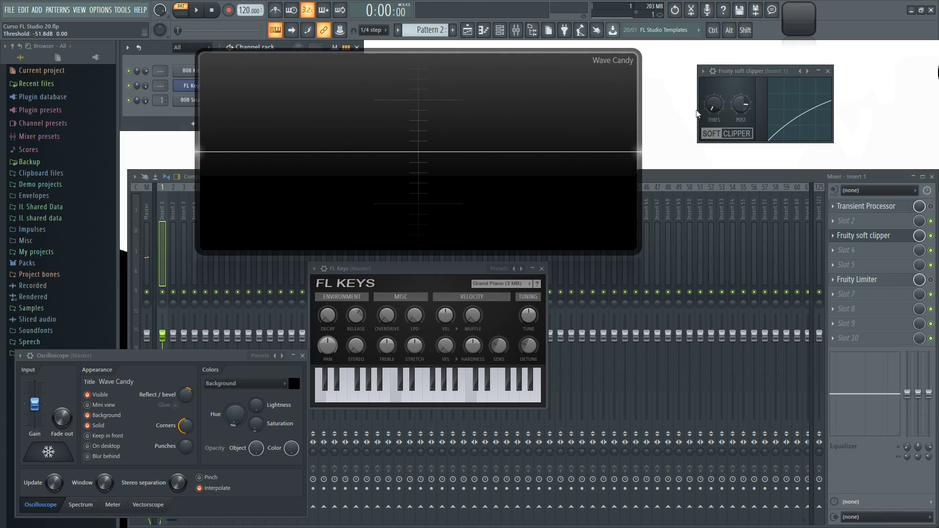
pyautogui.press('z')
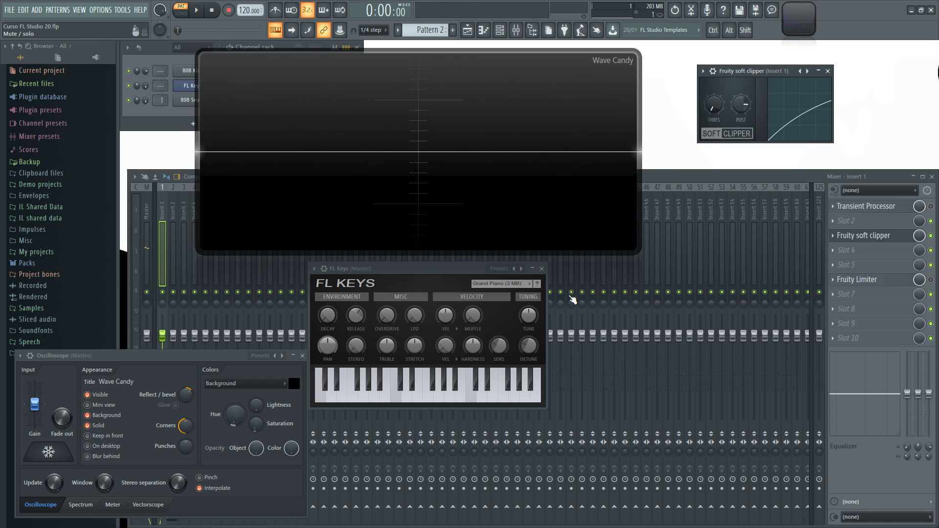
pyautogui.press('z')
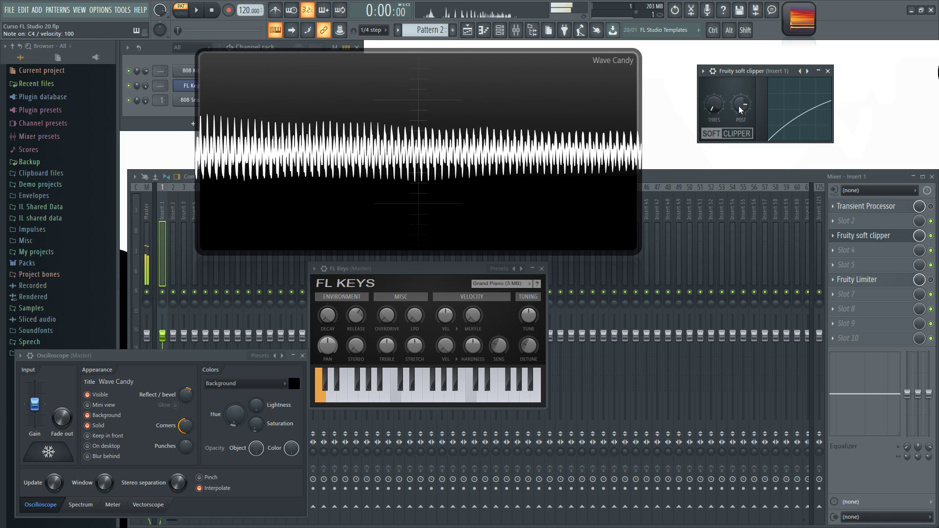
# - Close FL Keys, open the 808 Snare channel settings and replay the snare, moving the windows apart
pyautogui.click(541, 268)
pyautogui.click(181, 102)
pyautogui.press('q')
pyautogui.press('q')
pyautogui.moveTo(521, 119); pyautogui.dragTo(479, 118)
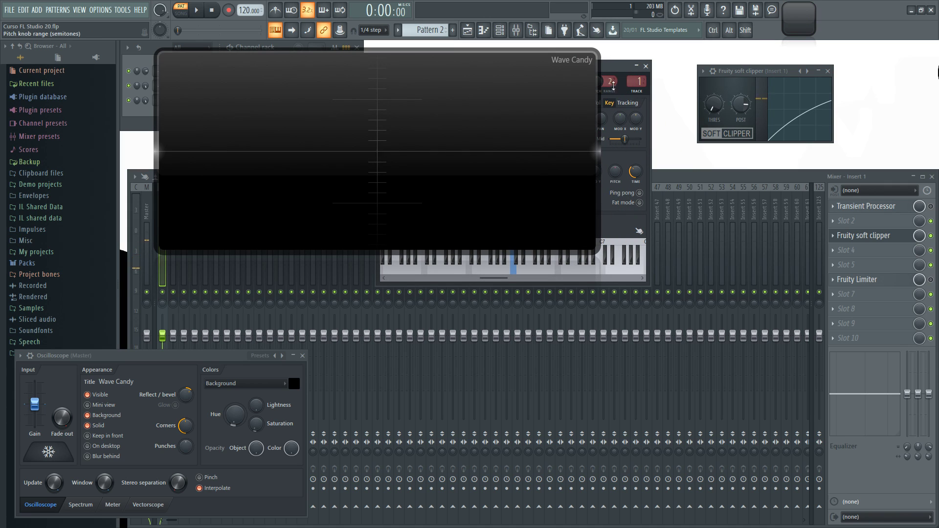
pyautogui.moveTo(612, 66); pyautogui.dragTo(637, 73)
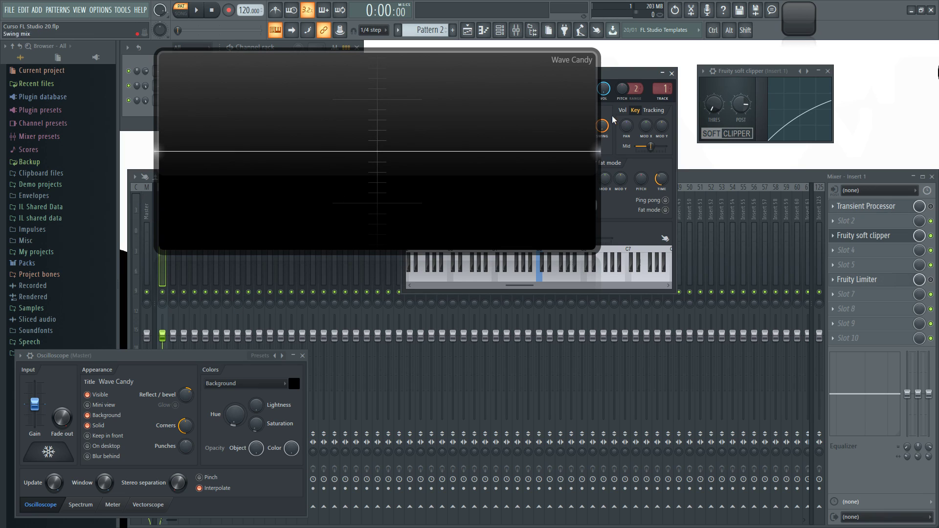
# - Bypass Fruity soft clipper on Insert 1, then enable Fruity Limiter and open its window
pyautogui.click(935, 237)
pyautogui.click(858, 279)
pyautogui.click(859, 280)
pyautogui.click(875, 280)
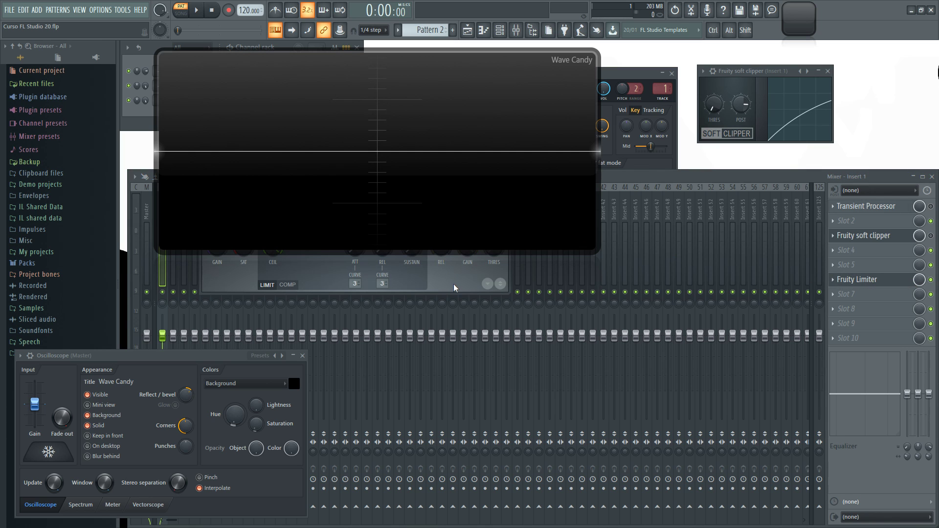
# - Place Fruity Limiter below the oscilloscope display and raise its saturation threshold
pyautogui.moveTo(451, 172); pyautogui.dragTo(572, 230)
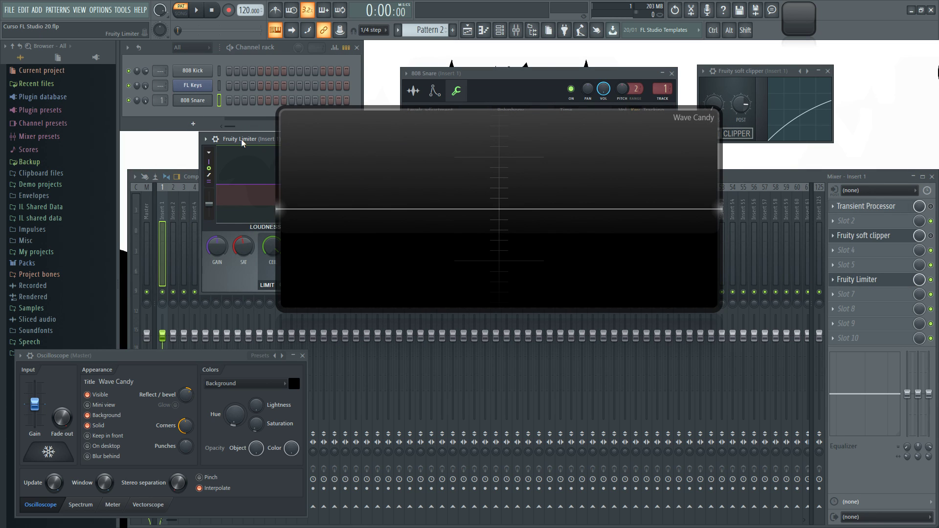
pyautogui.moveTo(242, 140); pyautogui.dragTo(541, 308)
pyautogui.moveTo(509, 200); pyautogui.dragTo(357, 137)
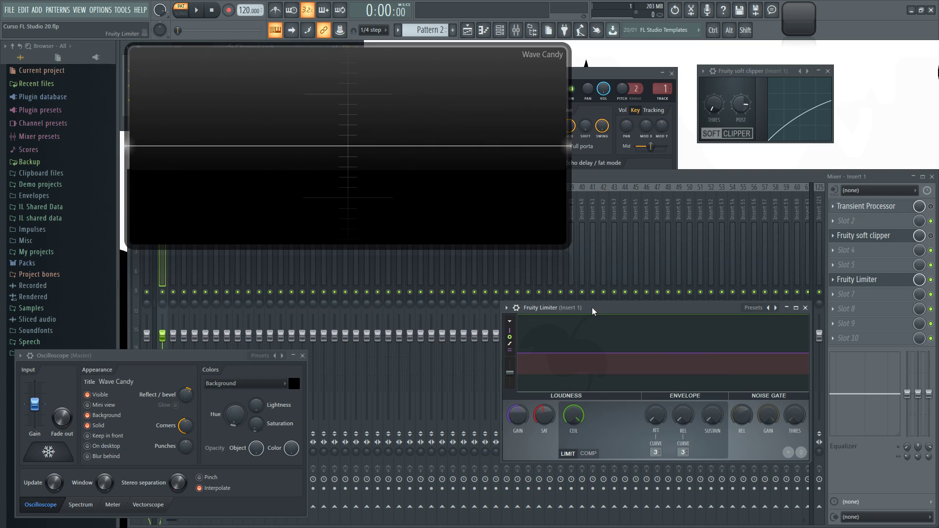
pyautogui.moveTo(591, 307); pyautogui.dragTo(504, 265)
pyautogui.moveTo(456, 372); pyautogui.dragTo(456, 342)
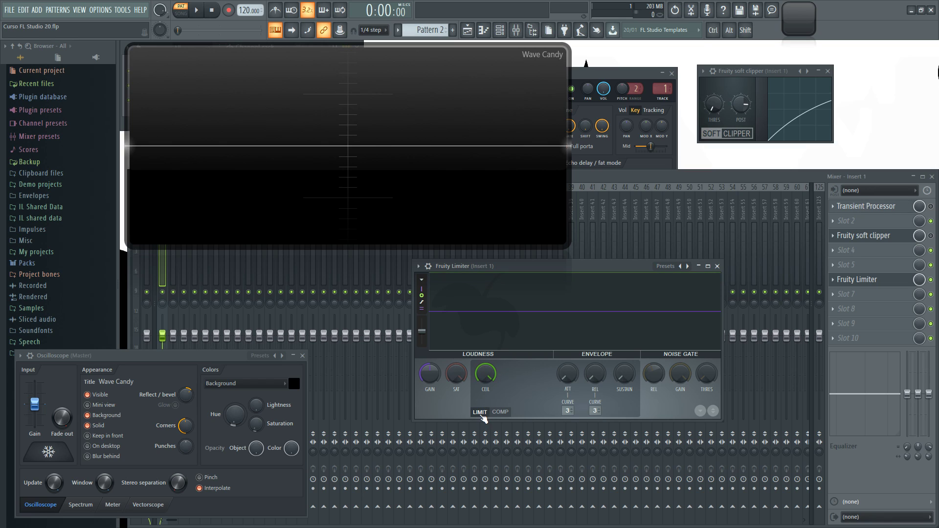
# - Adjust Fruity Limiter's ceiling in limiter mode and play the snare to check its peaks against the ceiling line
pyautogui.moveTo(489, 379); pyautogui.dragTo(489, 373)
pyautogui.press('q')
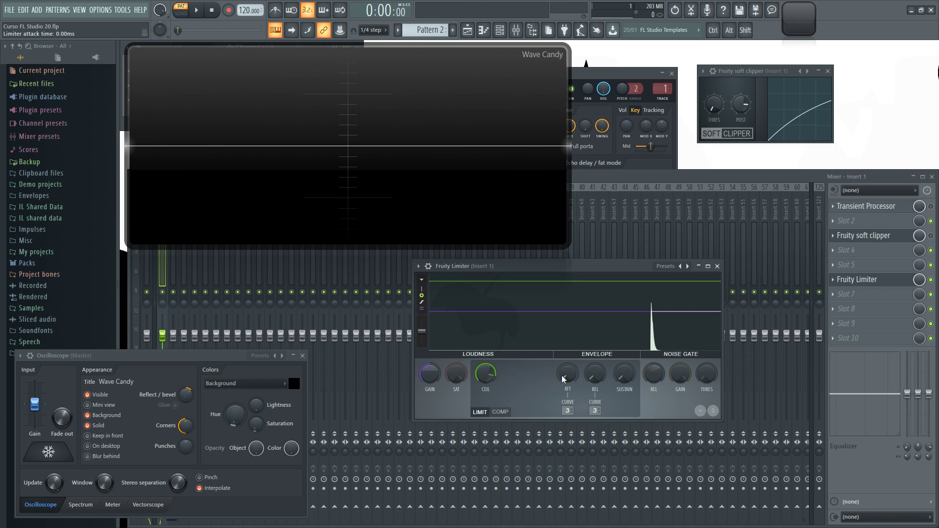
pyautogui.press('q')
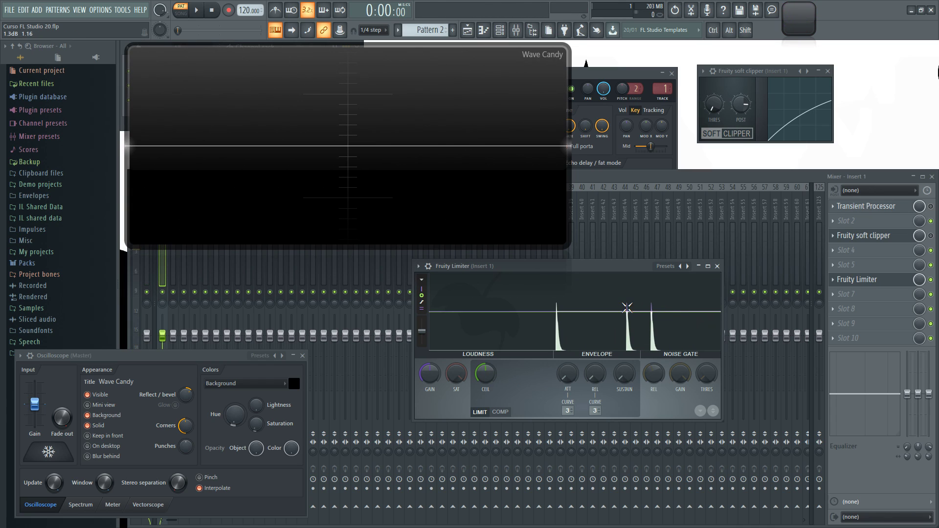
# - Play the snare through Fruity Limiter, shift the oscilloscope display aside and freeze the waveform on it
pyautogui.press('q')
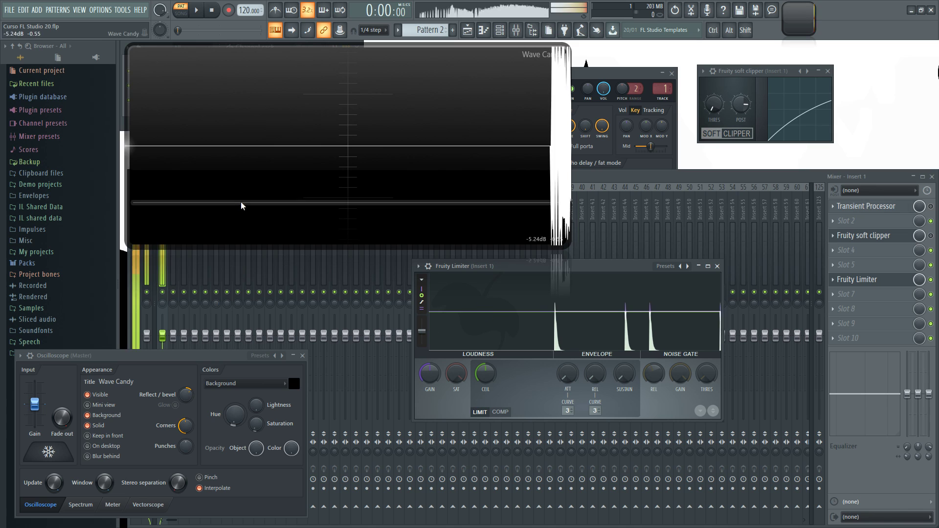
pyautogui.moveTo(234, 198); pyautogui.dragTo(270, 197)
pyautogui.press('q')
pyautogui.press('q')
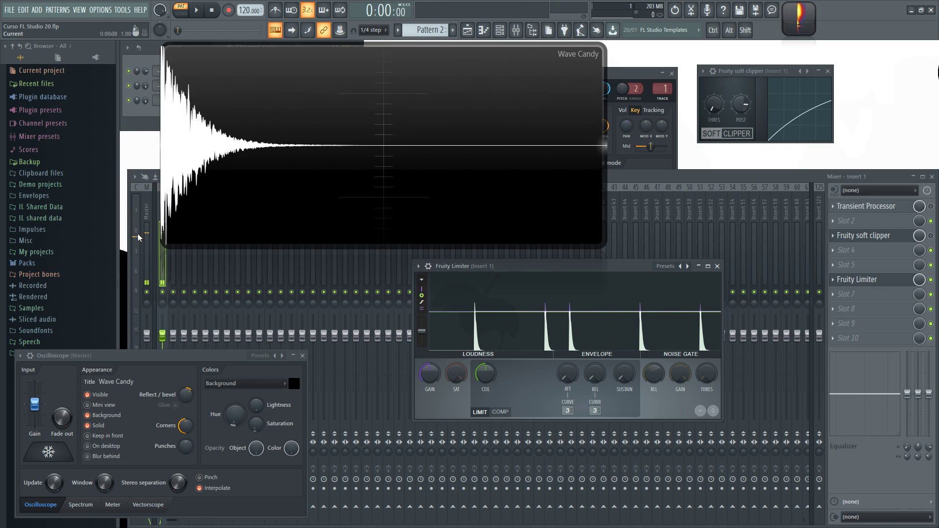
pyautogui.press('q')
pyautogui.press('q')
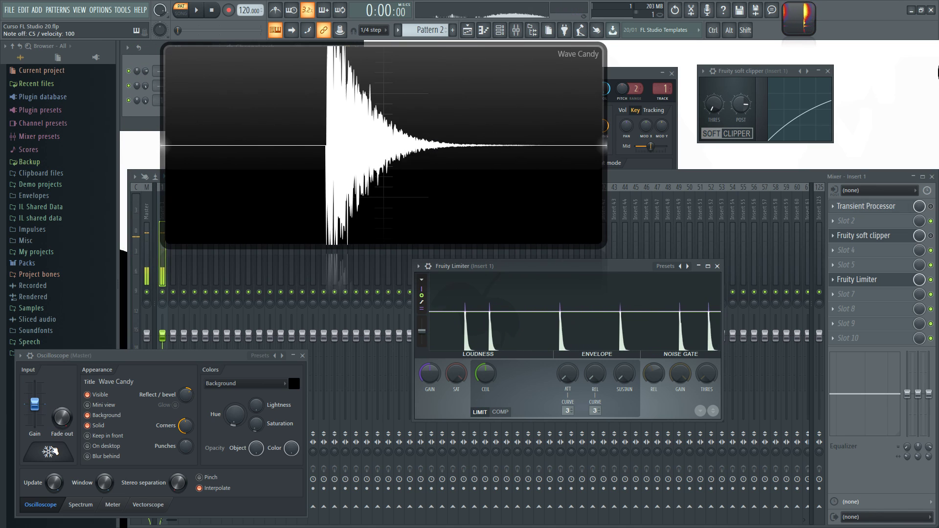
pyautogui.click(48, 452)
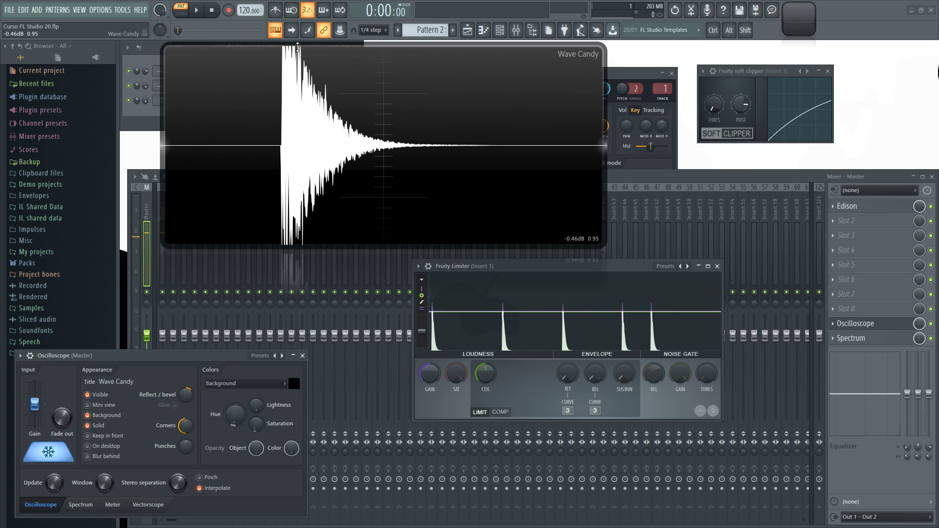
# - Lower Fruity Limiter's ceiling, replay the snare and freeze its waveform on the oscilloscope
pyautogui.moveTo(489, 376); pyautogui.dragTo(489, 389)
pyautogui.click(58, 451)
pyautogui.press('q')
pyautogui.click(59, 453)
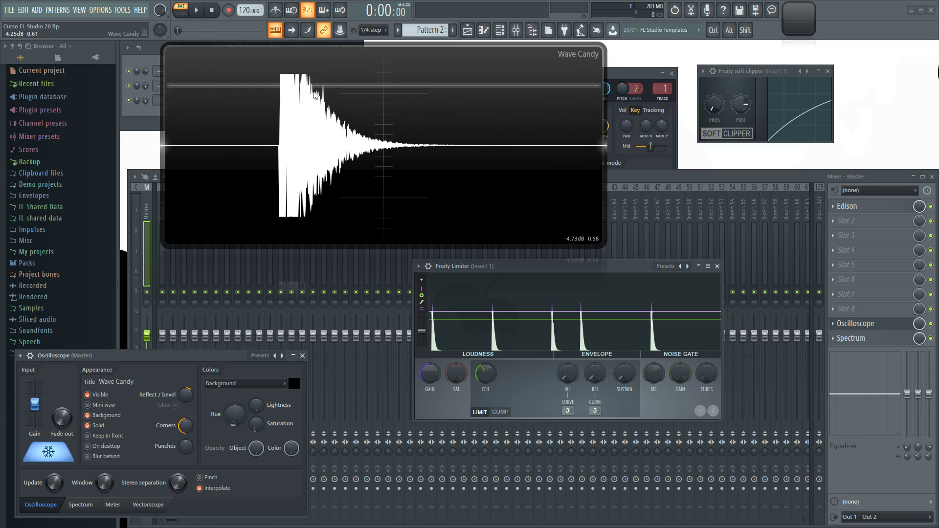
# - Close Fruity Limiter, switch Insert 1 over to Fruity soft clipper and freeze the snare's waveform for comparison
pyautogui.click(44, 454)
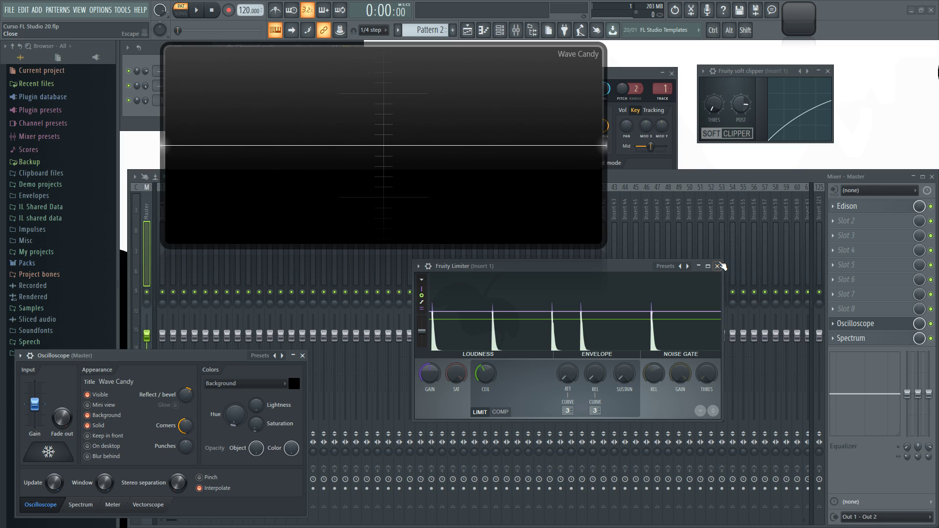
pyautogui.moveTo(178, 207); pyautogui.dragTo(187, 206)
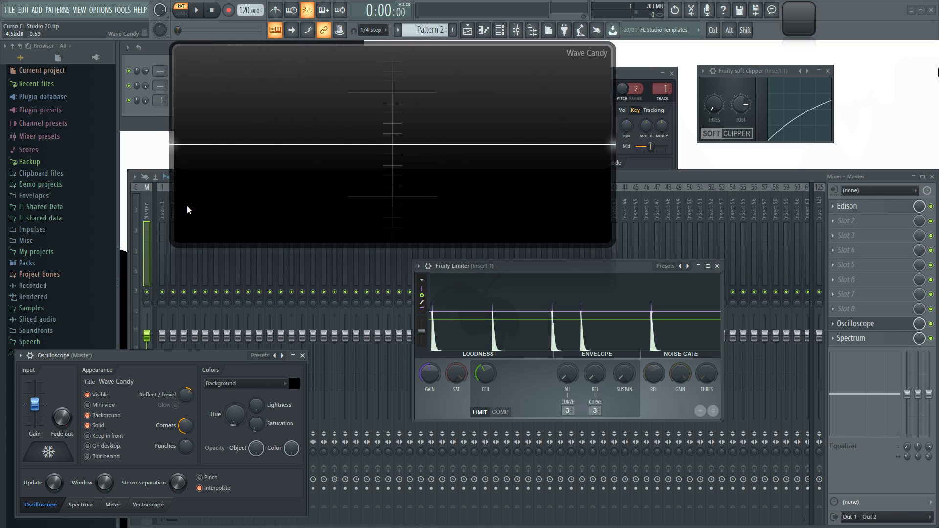
pyautogui.click(162, 207)
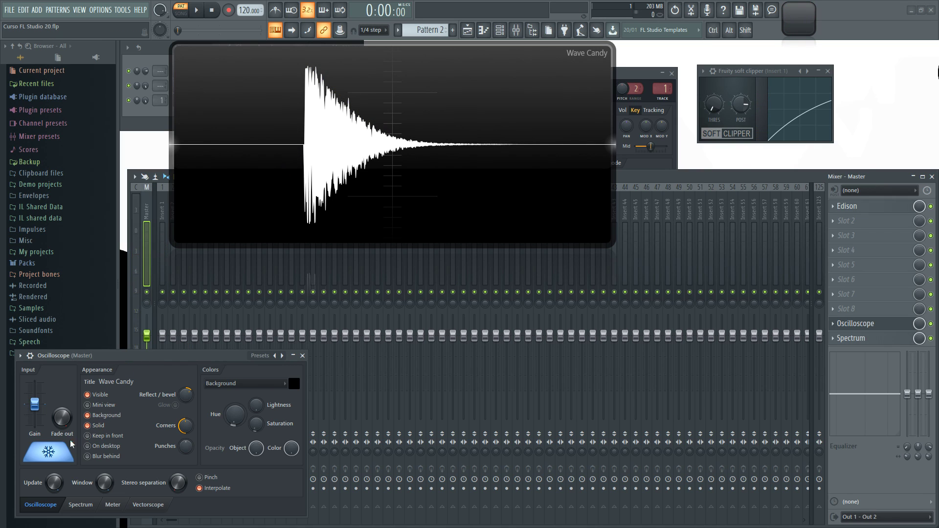
pyautogui.click(255, 235)
pyautogui.click(164, 209)
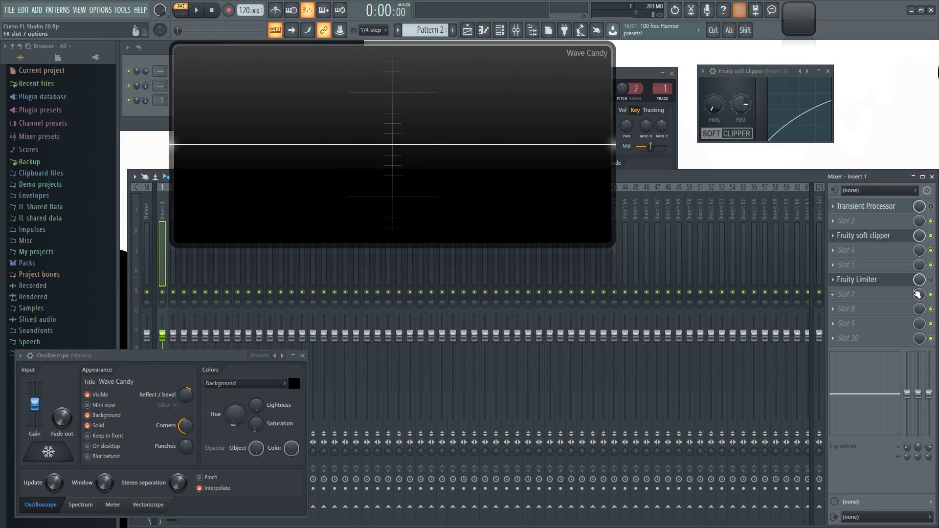
# - Reopen Fruity Limiter on Insert 1, raise its ceiling slightly, play the snare and freeze the waveform
pyautogui.click(885, 280)
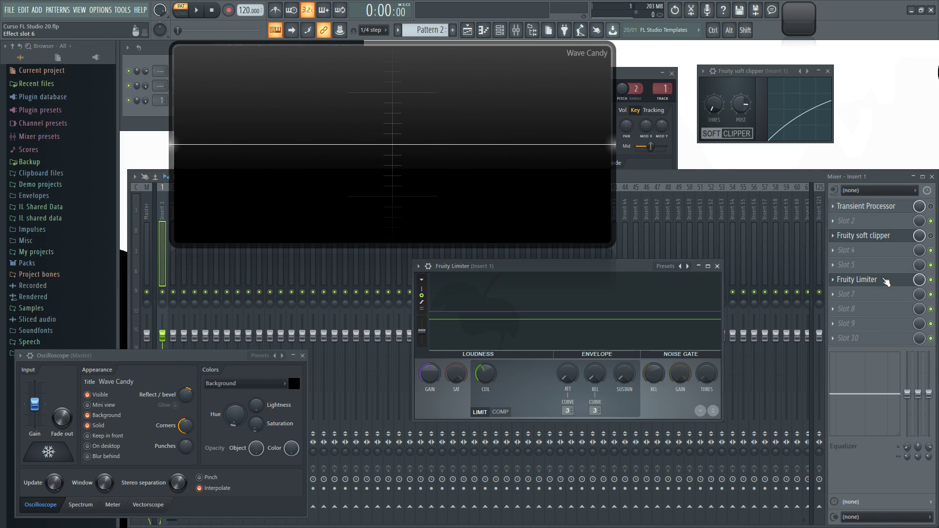
pyautogui.moveTo(486, 375); pyautogui.dragTo(485, 370)
pyautogui.press('z')
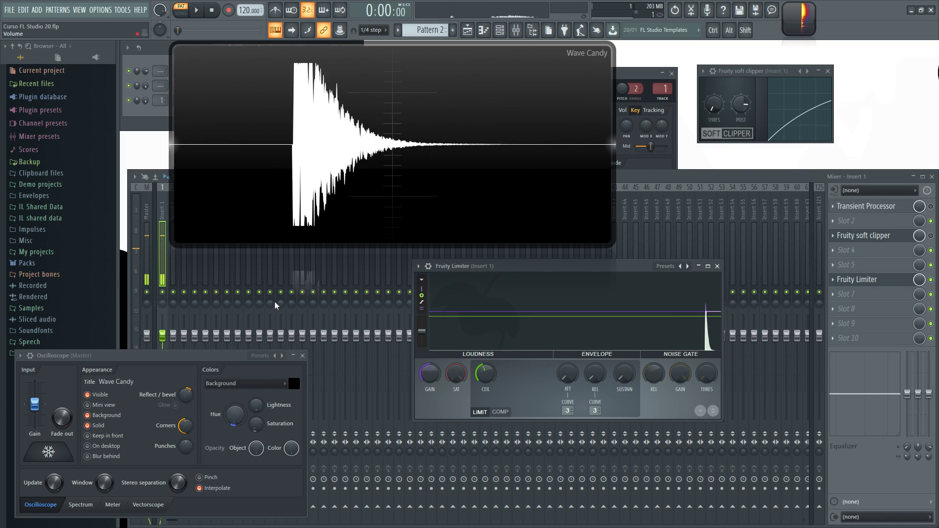
pyautogui.click(48, 452)
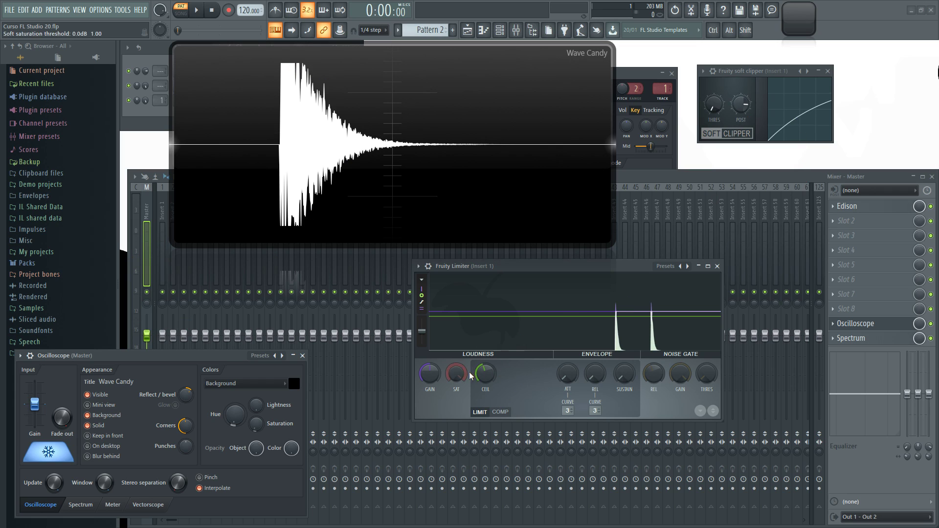
# - Raise Fruity Limiter's ceiling to its maximum and set the soft saturation threshold to -2.5 dB
pyautogui.click(489, 377)
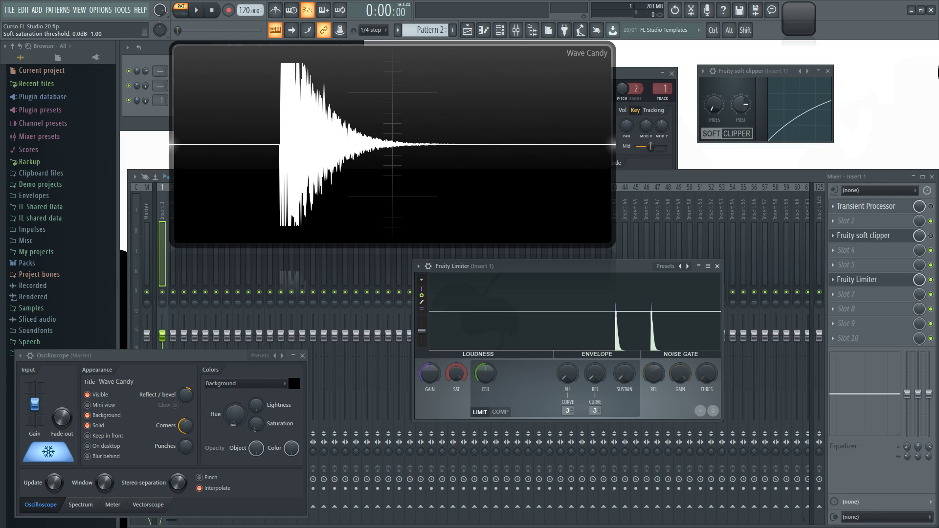
pyautogui.moveTo(488, 381); pyautogui.dragTo(488, 327)
pyautogui.moveTo(455, 375); pyautogui.dragTo(456, 401)
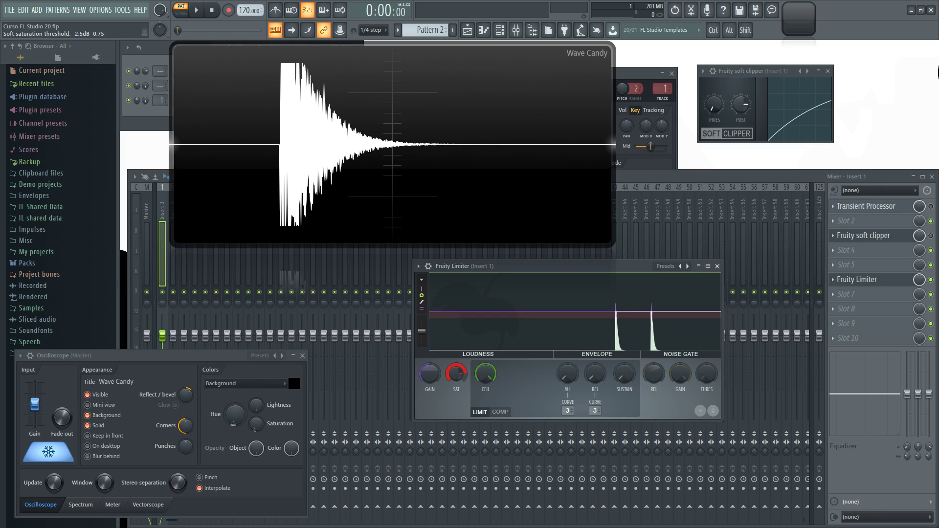
# - Replay the snare with the limiter's saturation active and freeze a complete hit on the oscilloscope to examine its peaks
pyautogui.press('q')
pyautogui.click(50, 453)
pyautogui.press('q')
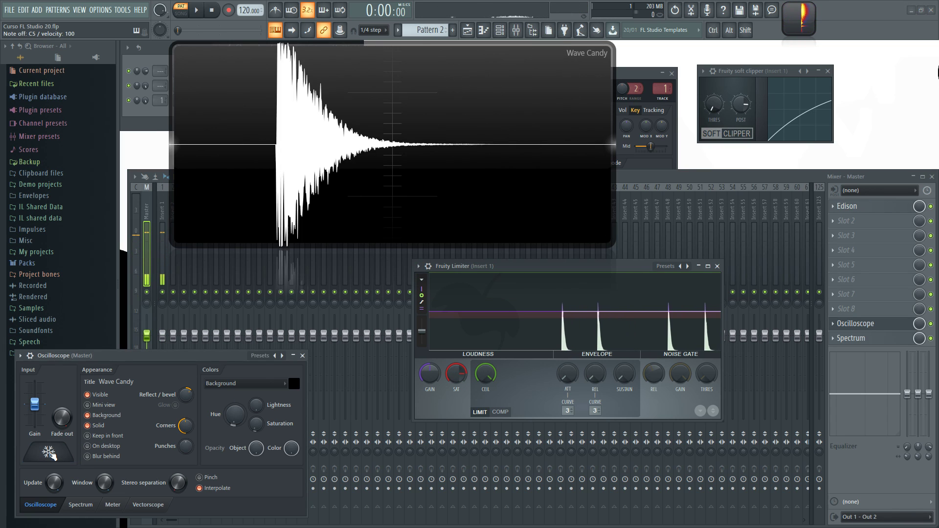
pyautogui.click(51, 453)
pyautogui.press('q')
pyautogui.click(50, 453)
pyautogui.click(50, 453)
pyautogui.press('q')
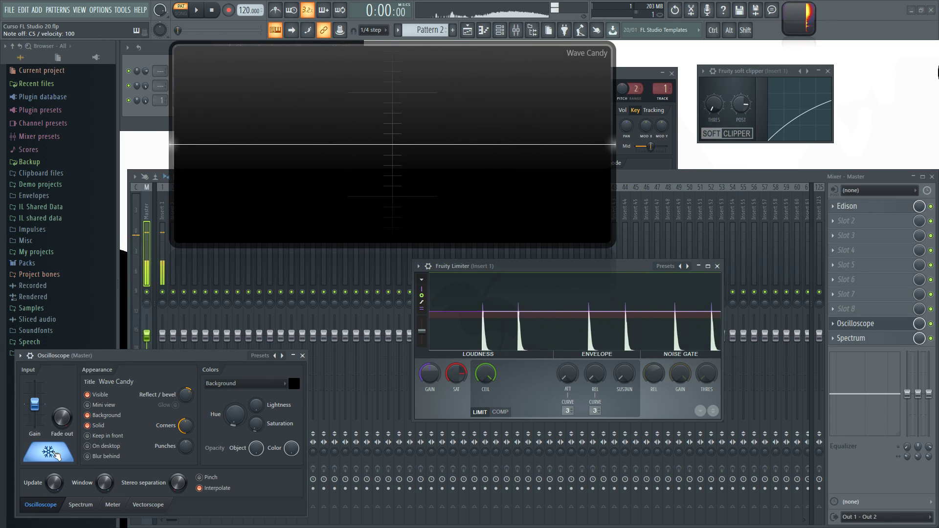
pyautogui.click(54, 453)
pyautogui.press('q')
pyautogui.press('q')
pyautogui.press('q')
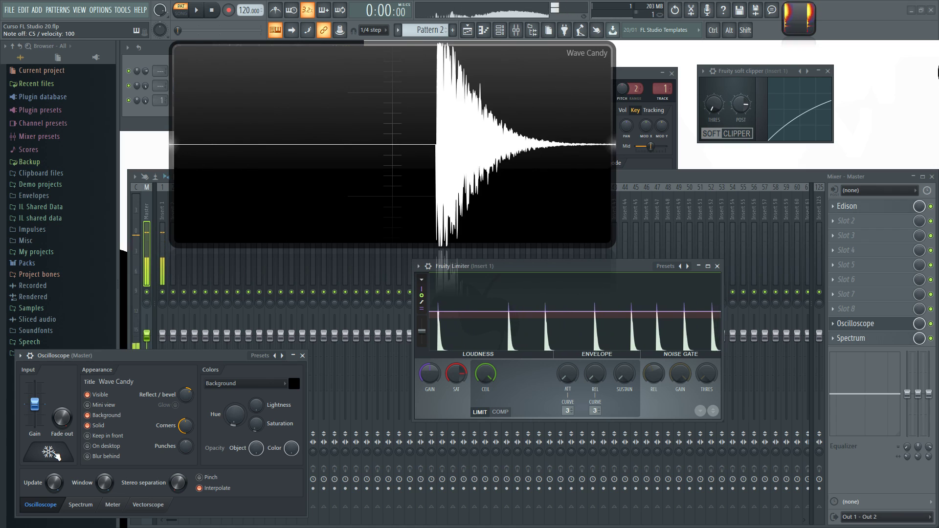
pyautogui.click(54, 454)
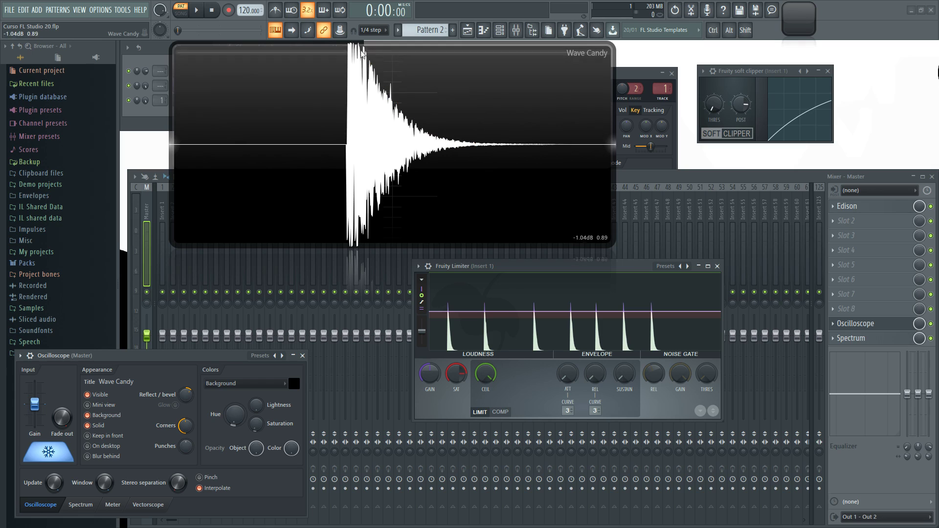
# - Try a lower ceiling in Fruity Limiter against the saturation threshold and restore it to its maximum
pyautogui.moveTo(485, 373); pyautogui.dragTo(488, 378)
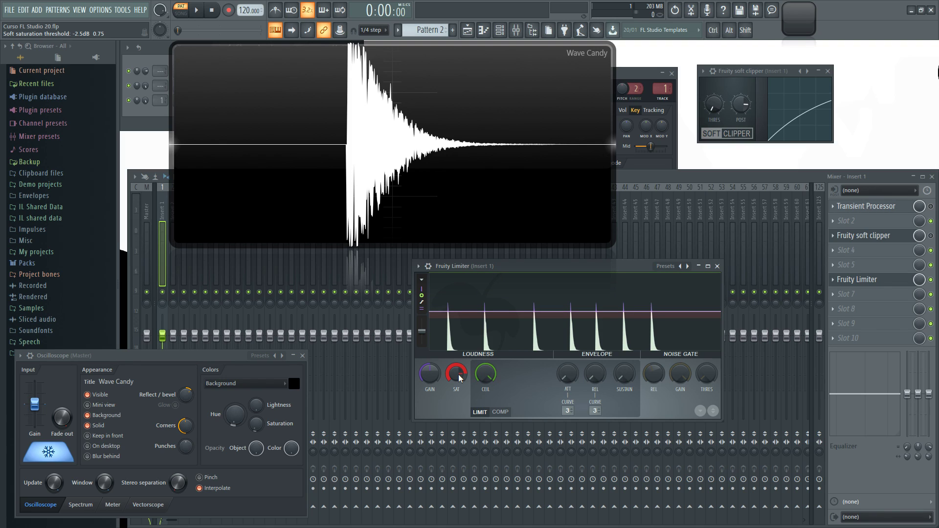
pyautogui.moveTo(485, 374); pyautogui.dragTo(487, 378)
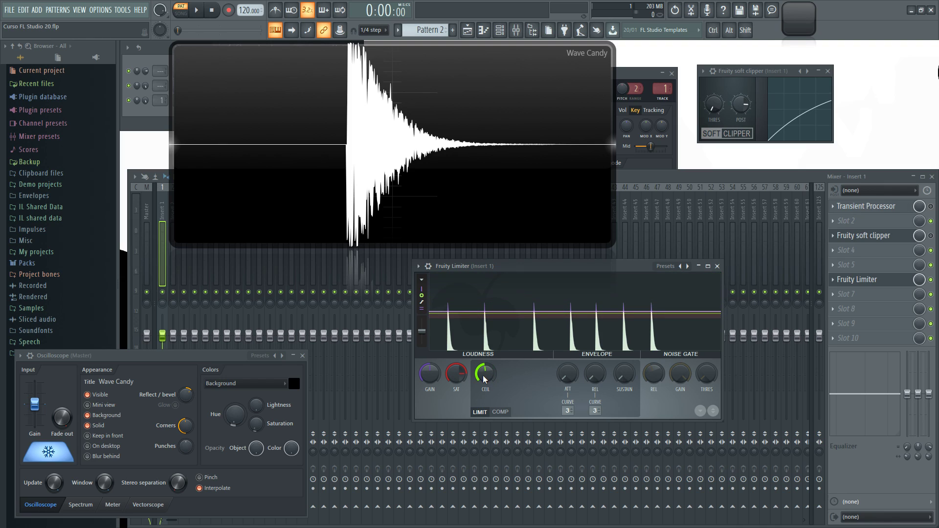
pyautogui.moveTo(485, 378); pyautogui.dragTo(485, 352)
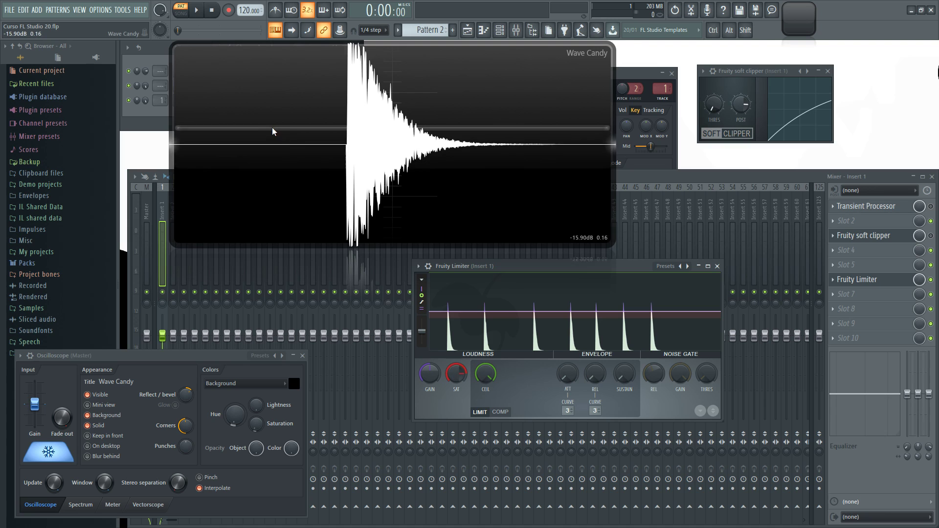
# - Uncover the channel rack, open FL Keys and arrange its window beside Fruity Limiter below the oscilloscope display
pyautogui.moveTo(272, 130); pyautogui.dragTo(291, 129)
pyautogui.moveTo(191, 119); pyautogui.dragTo(232, 119)
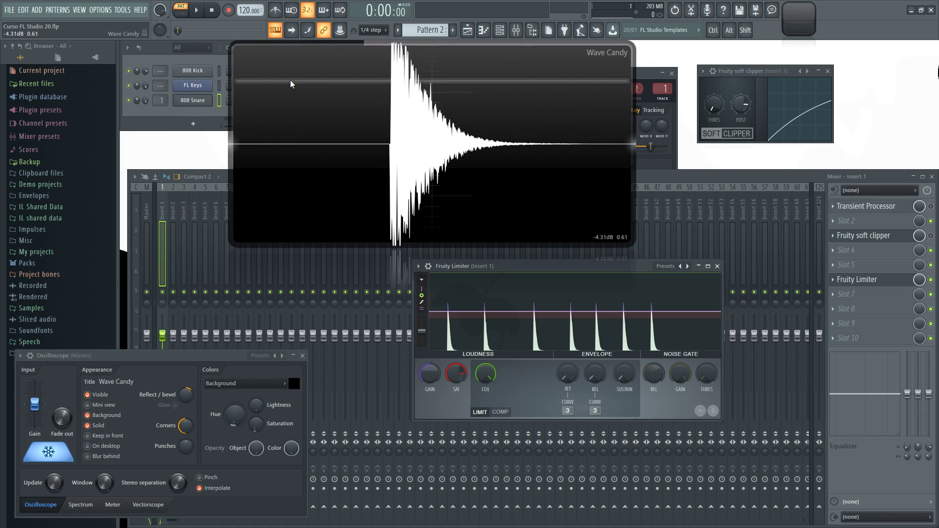
pyautogui.click(204, 87)
pyautogui.moveTo(427, 271); pyautogui.dragTo(281, 260)
pyautogui.moveTo(513, 267)
pyautogui.mouseDown()
pyautogui.moveTo(540, 265)
pyautogui.moveTo(529, 260)
pyautogui.mouseUp()
pyautogui.moveTo(327, 262); pyautogui.dragTo(338, 263)
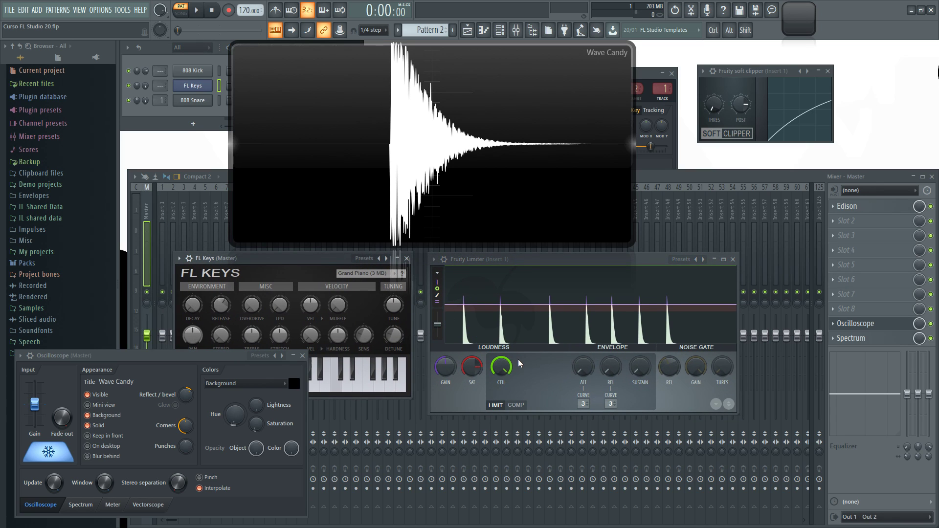
# - Unfreeze the oscilloscope, route FL Keys to mixer track 1 and play a few notes through the limiter
pyautogui.click(59, 455)
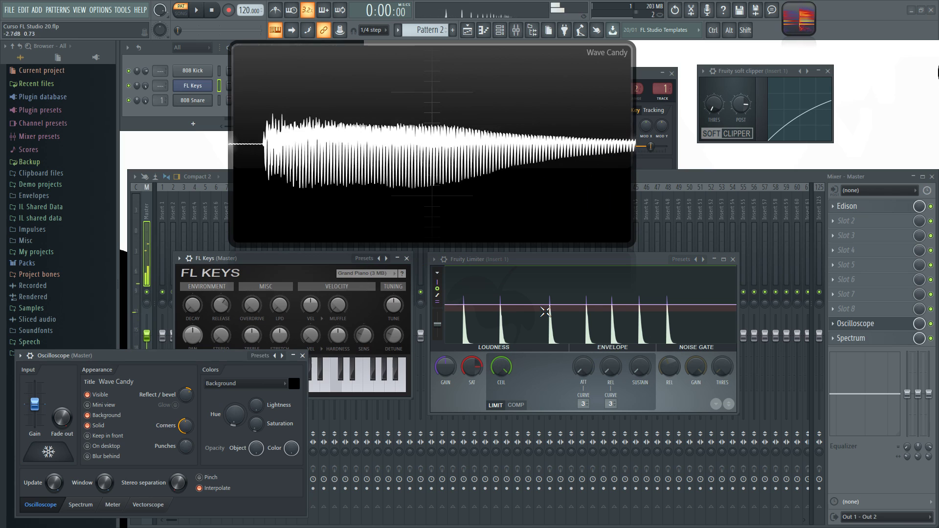
pyautogui.moveTo(160, 85); pyautogui.dragTo(160, 80)
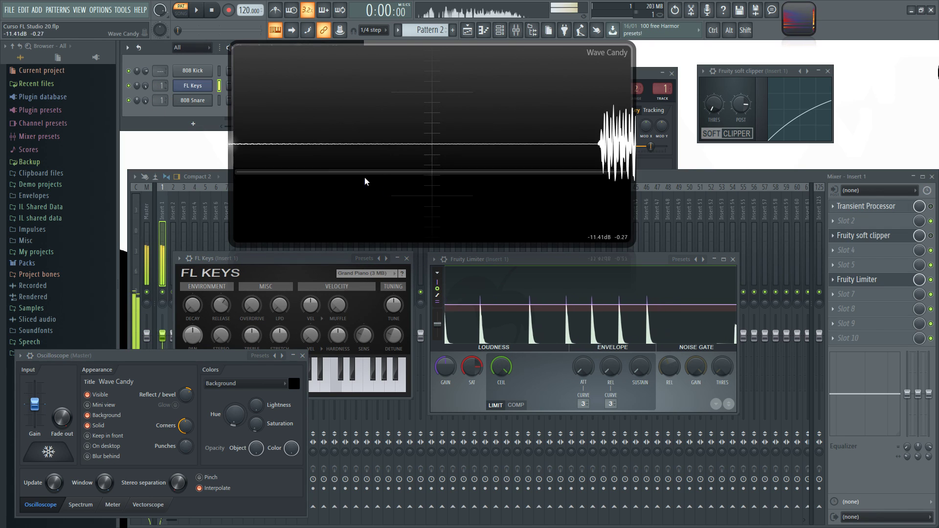
pyautogui.press('z')
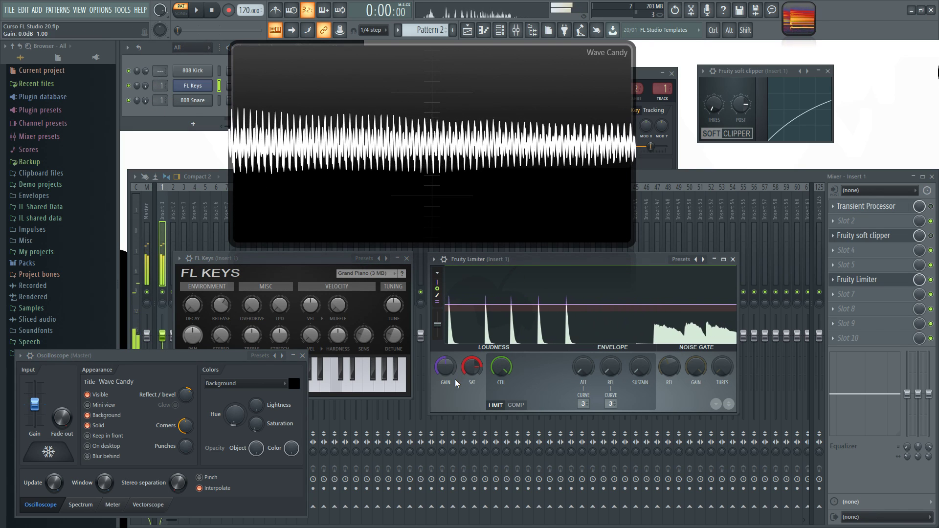
# - Lower Fruity Limiter's saturation threshold strongly and play FL Keys notes to hear the effect
pyautogui.moveTo(471, 366)
pyautogui.mouseDown()
pyautogui.moveTo(471, 379)
pyautogui.moveTo(474, 371)
pyautogui.mouseUp()
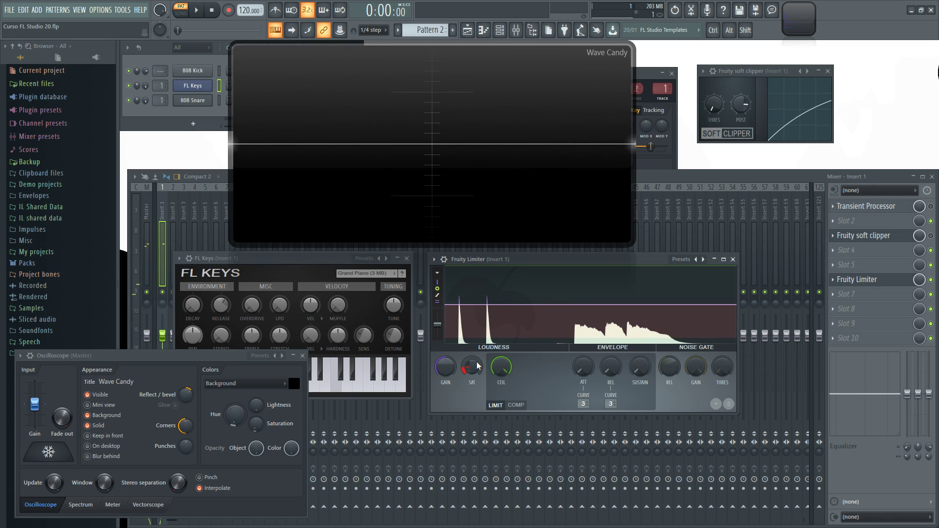
pyautogui.press('z')
pyautogui.press('z')
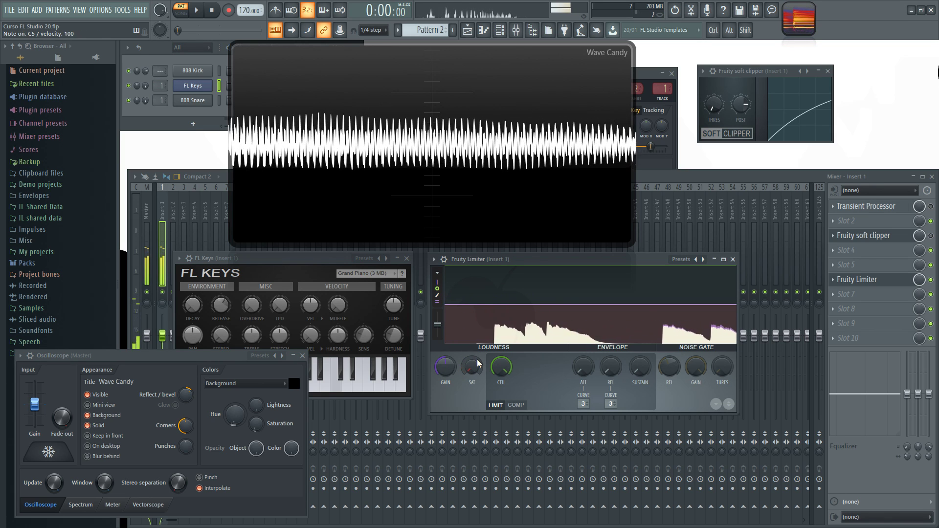
pyautogui.press('e')
pyautogui.press('e')
pyautogui.press('e')
pyautogui.press('e')
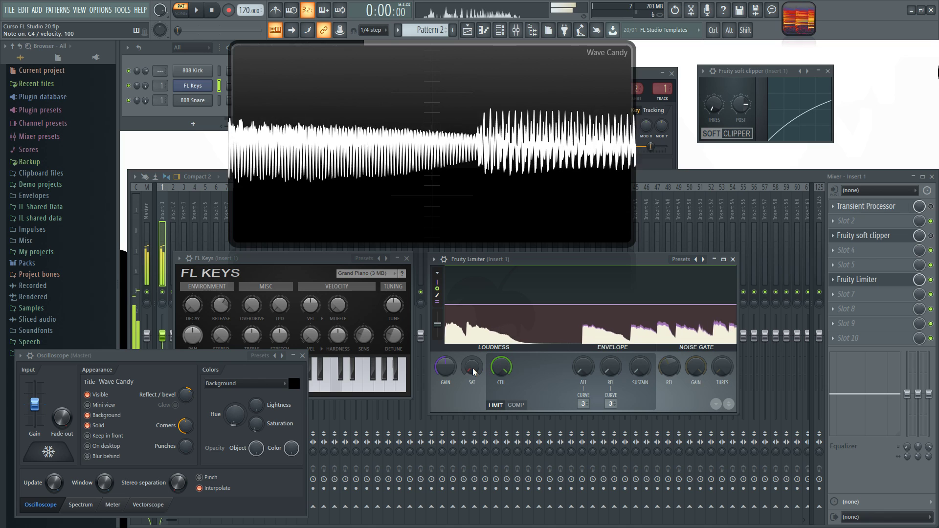
# - Readjust the limiter's saturation threshold while playing more FL Keys notes and compare the sound
pyautogui.press('z')
pyautogui.press('z')
pyautogui.moveTo(475, 373); pyautogui.dragTo(474, 441)
pyautogui.press('z')
pyautogui.press('z')
pyautogui.press('z')
pyautogui.press('z')
pyautogui.press('z')
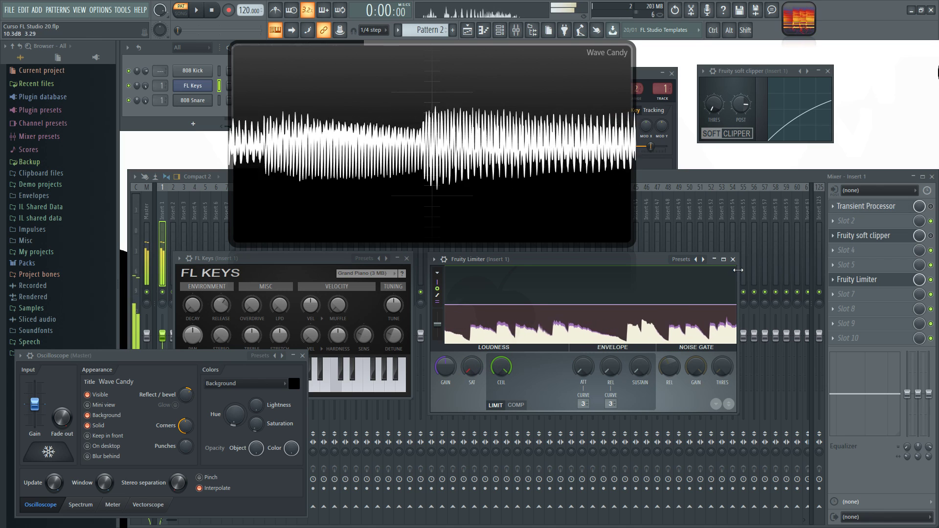
# - Close Fruity Limiter, bypass it on Insert 1 and play the snare and FL Keys for comparison
pyautogui.click(732, 260)
pyautogui.press('z')
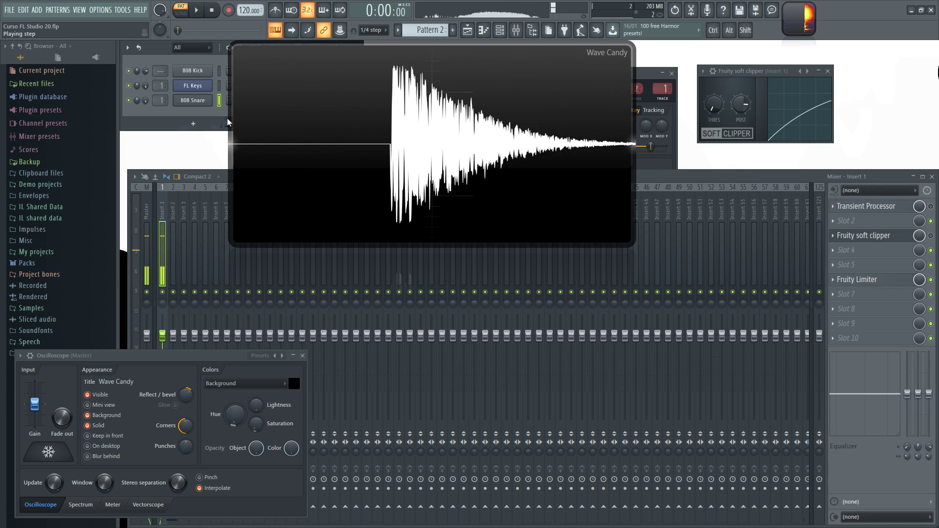
pyautogui.press('z')
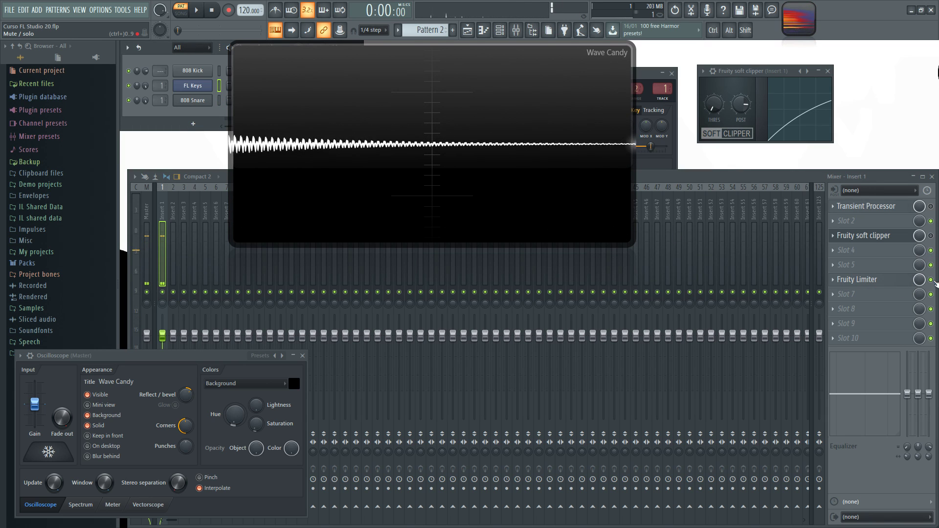
pyautogui.press('z')
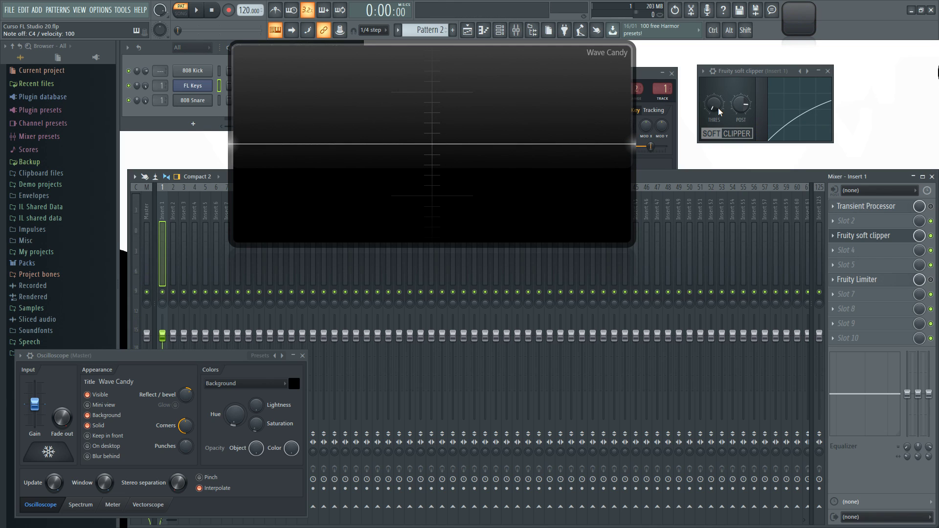
# - Move the Oscilloscope settings window, switch the waveform display to mini view and close Fruity soft clipper
pyautogui.moveTo(154, 362); pyautogui.dragTo(316, 284)
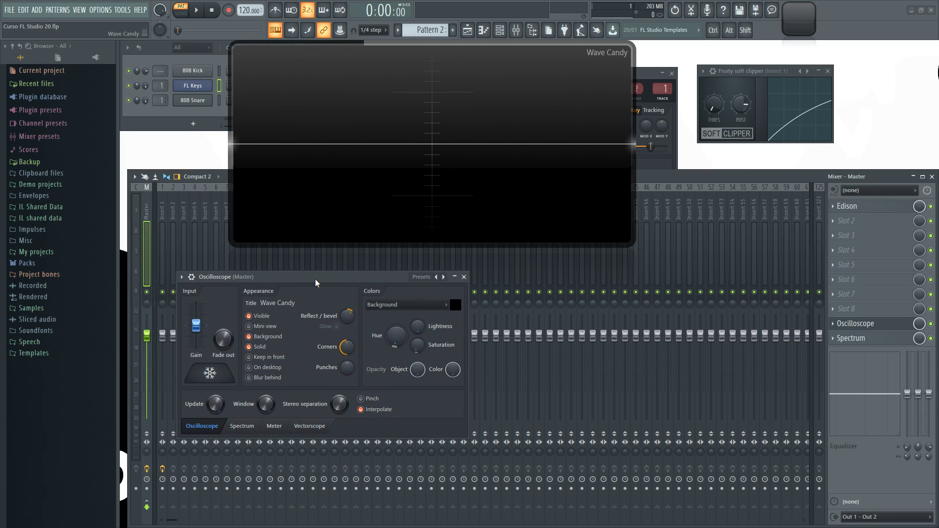
pyautogui.moveTo(505, 132); pyautogui.dragTo(458, 143)
pyautogui.doubleClick(458, 143)
pyautogui.moveTo(761, 73); pyautogui.dragTo(399, 159)
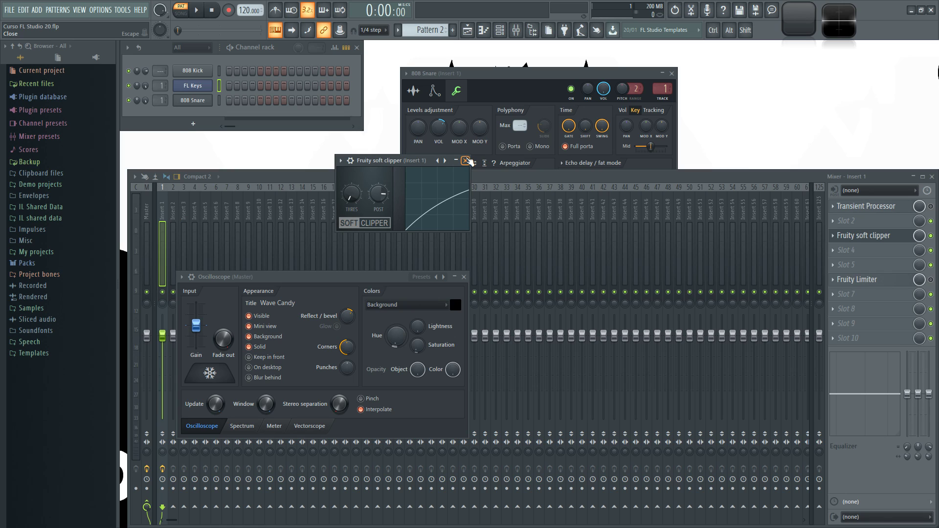
pyautogui.click(466, 160)
# - Select the Master track, reposition the Oscilloscope settings window and return to Insert 1
pyautogui.click(146, 214)
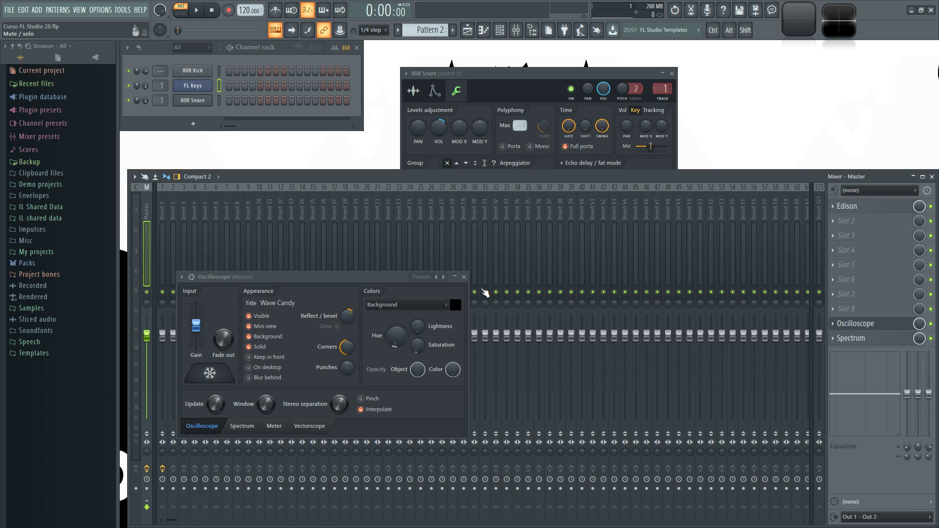
pyautogui.moveTo(368, 278); pyautogui.dragTo(385, 266)
pyautogui.click(160, 212)
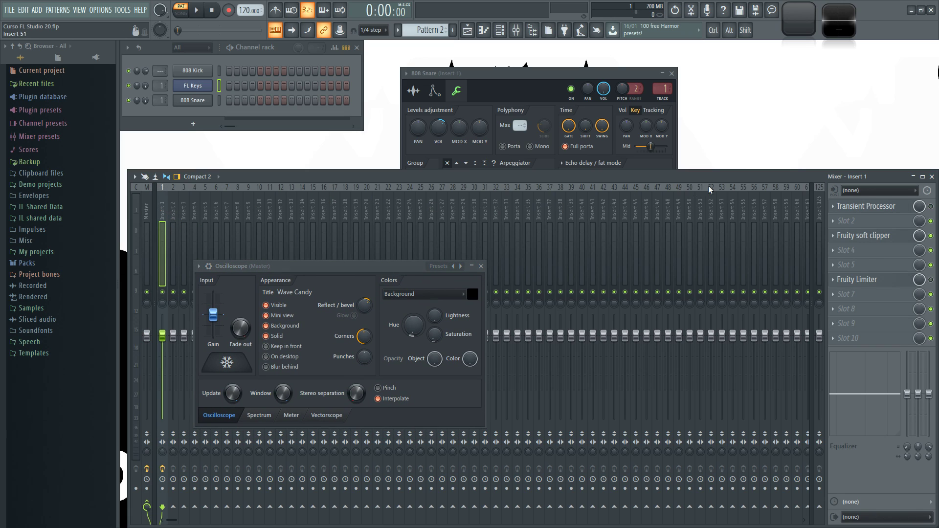